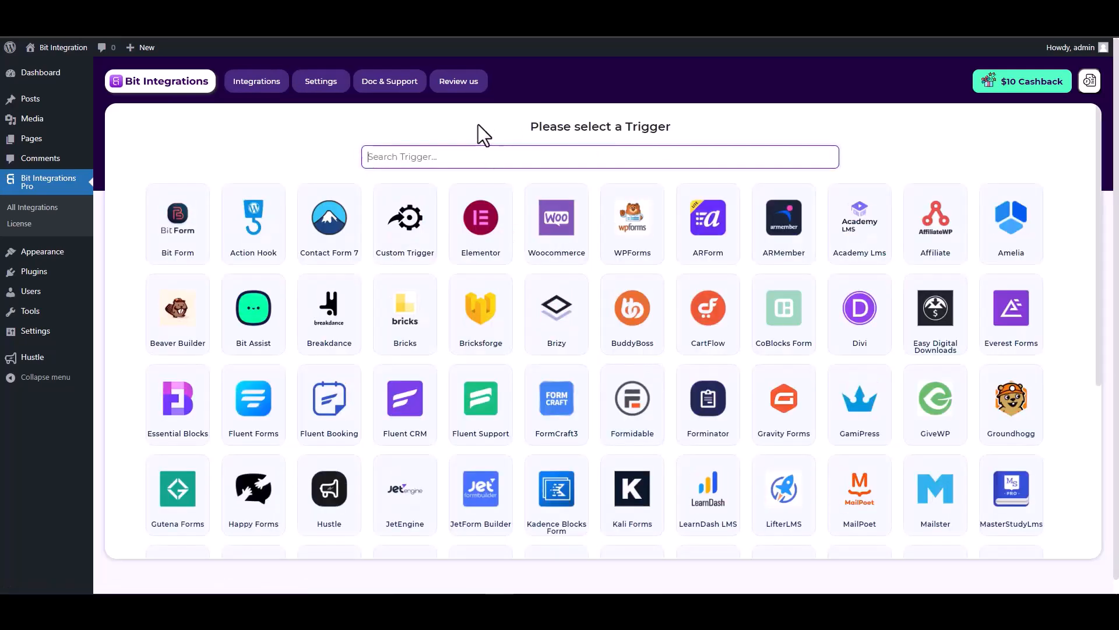
- Set the trigger to Hustle with the 'Bit Integration' popup form and continue
text(hus)
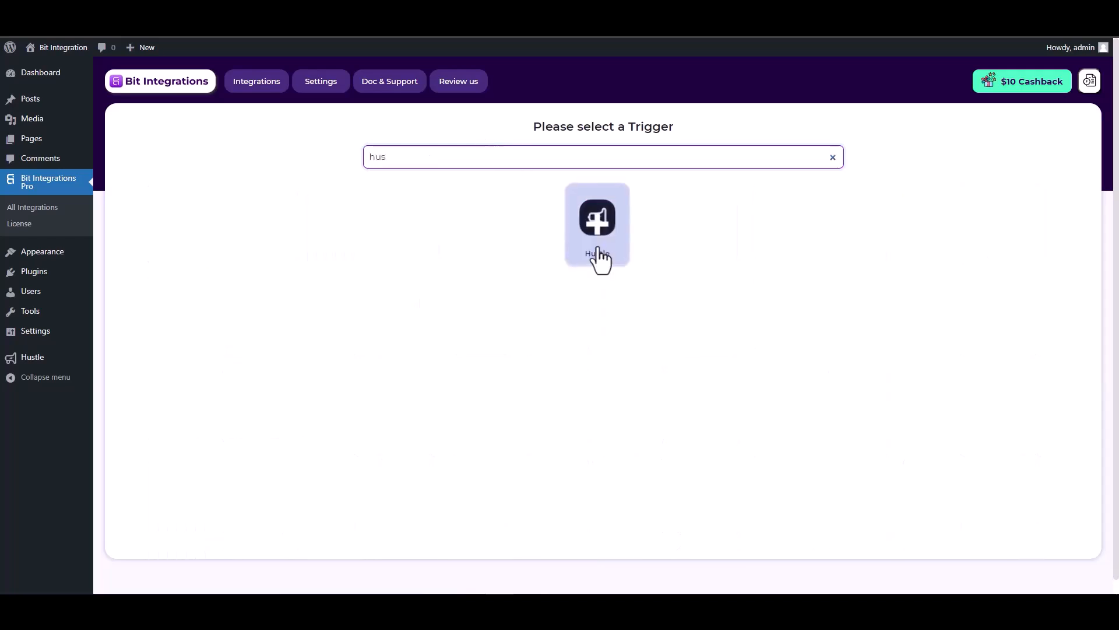
click(604, 257)
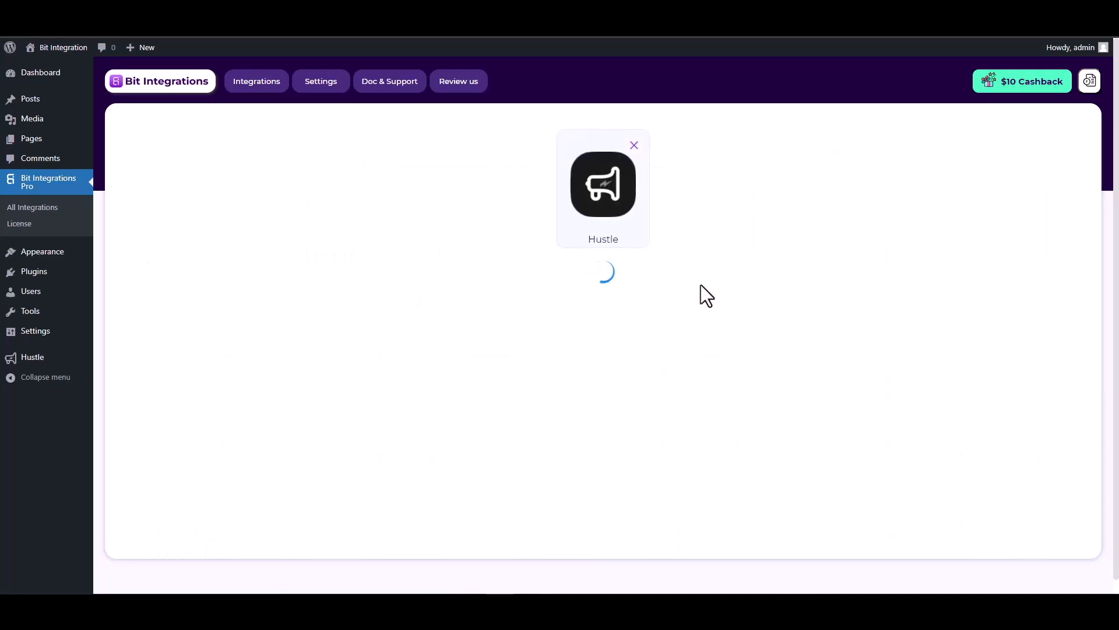
click(543, 301)
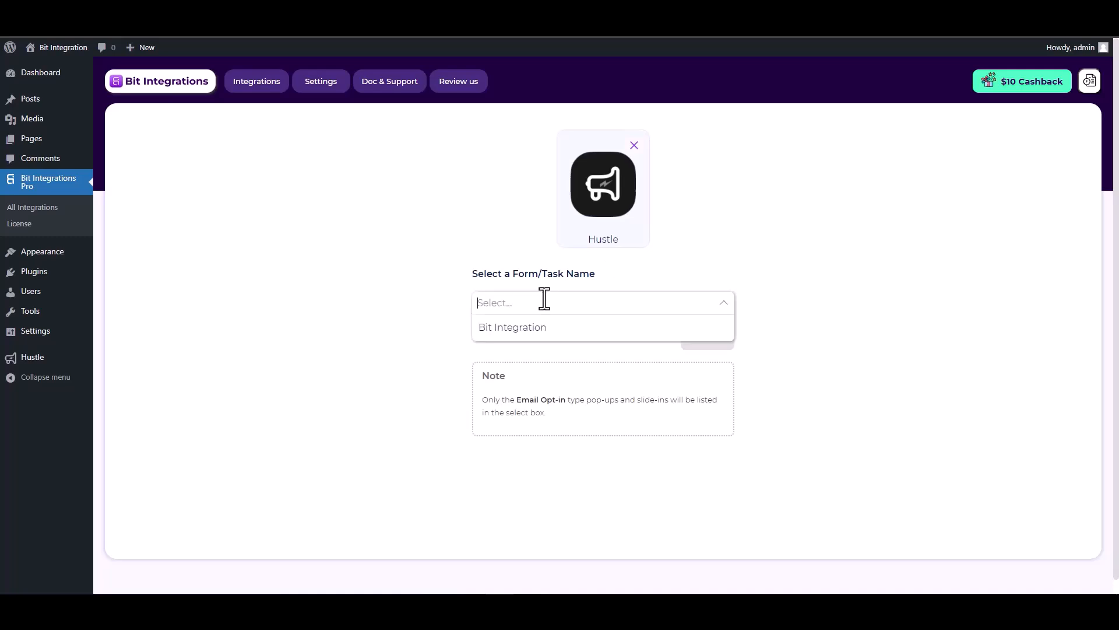
click(538, 333)
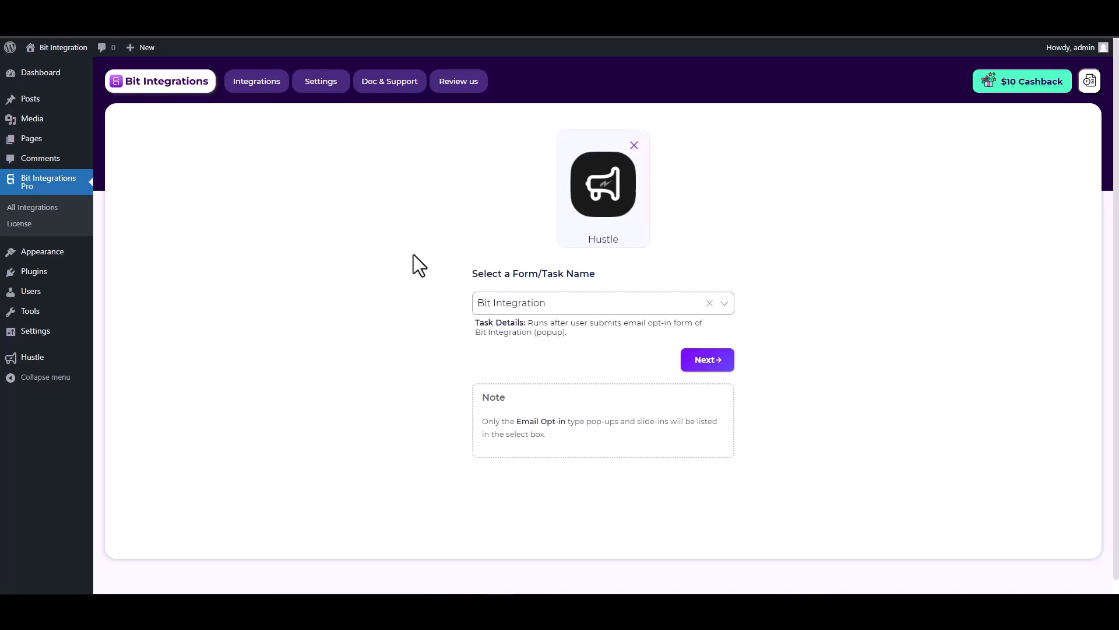
click(710, 366)
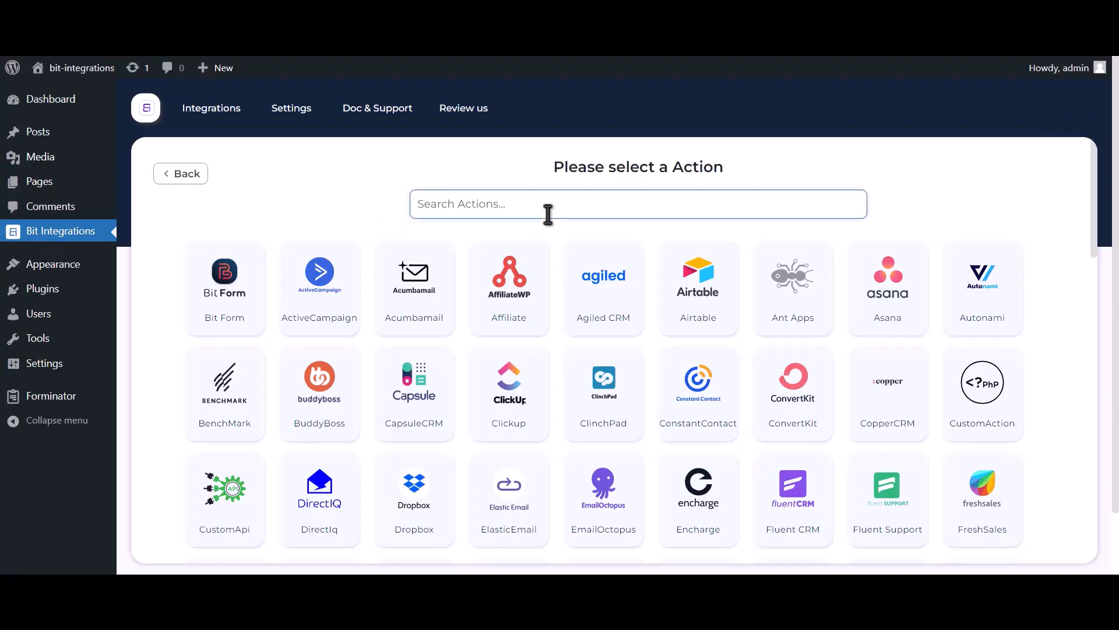
- Choose Zoom as the action and open the 'Get Zoom client id and secret' page
text(zoom)
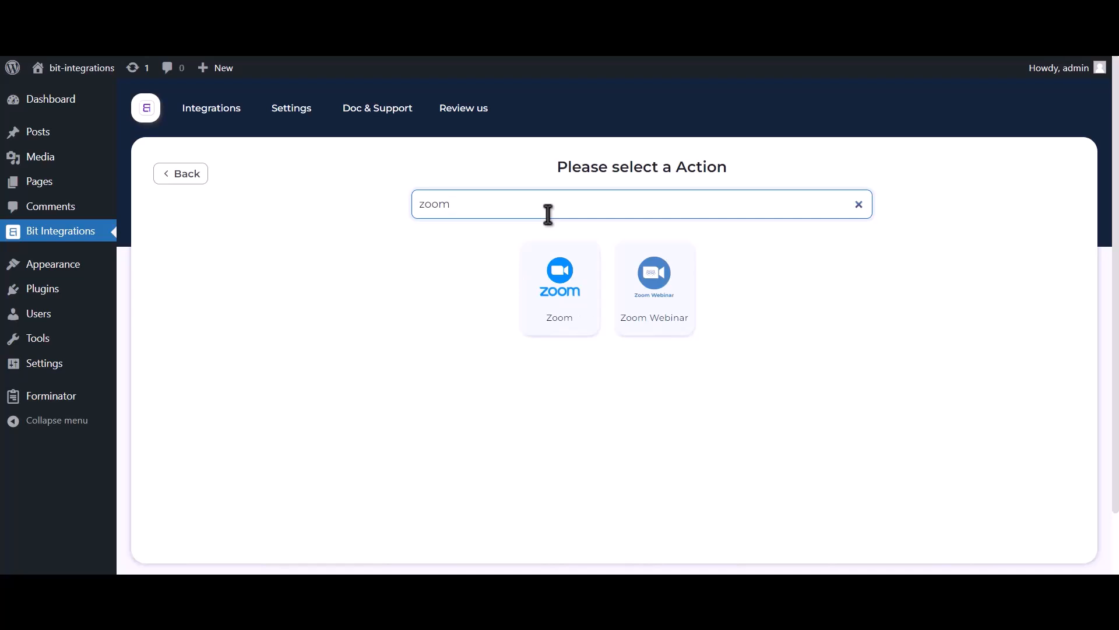
click(563, 320)
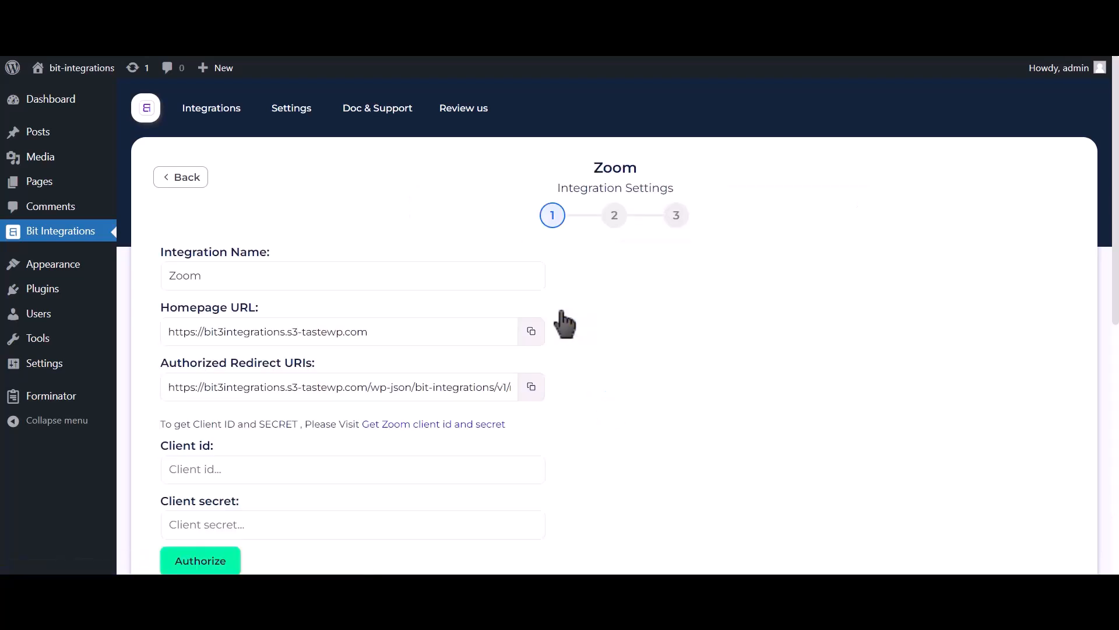
scroll(564, 320, down, 2)
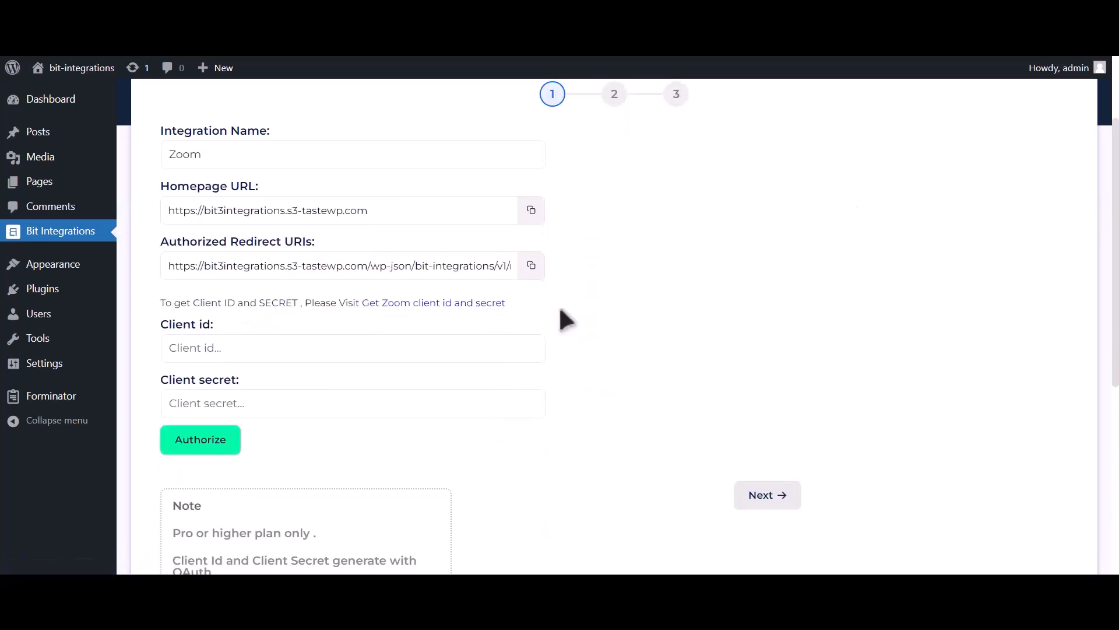
drag(165, 302, 359, 299)
click(465, 304)
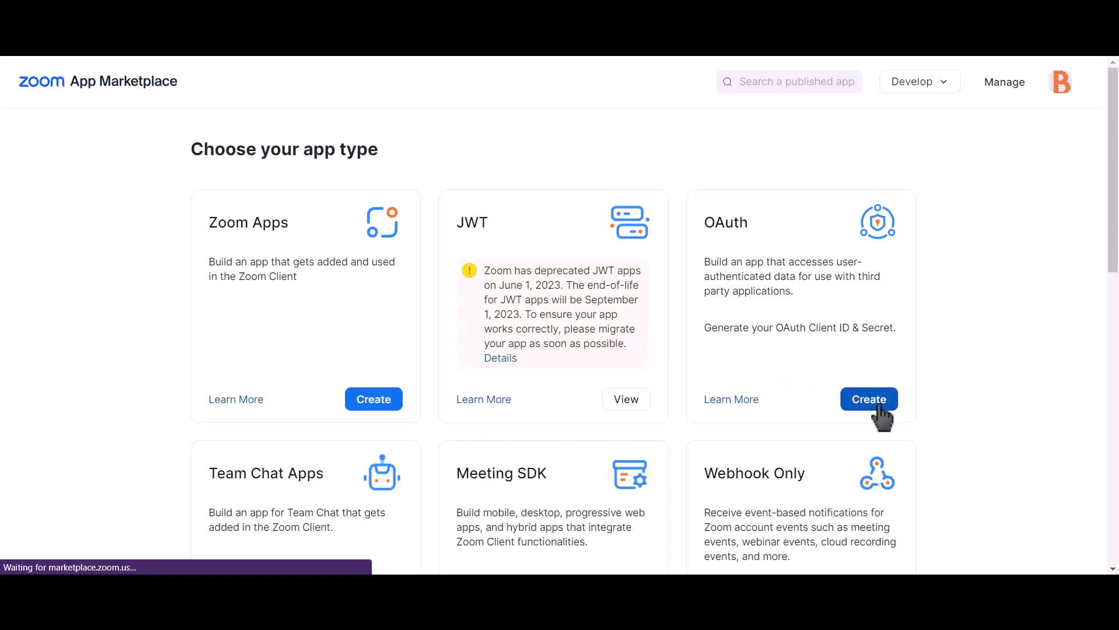
- Create an OAuth app named 'Bit integrations' with publishing to the Marketplace turned off
click(881, 409)
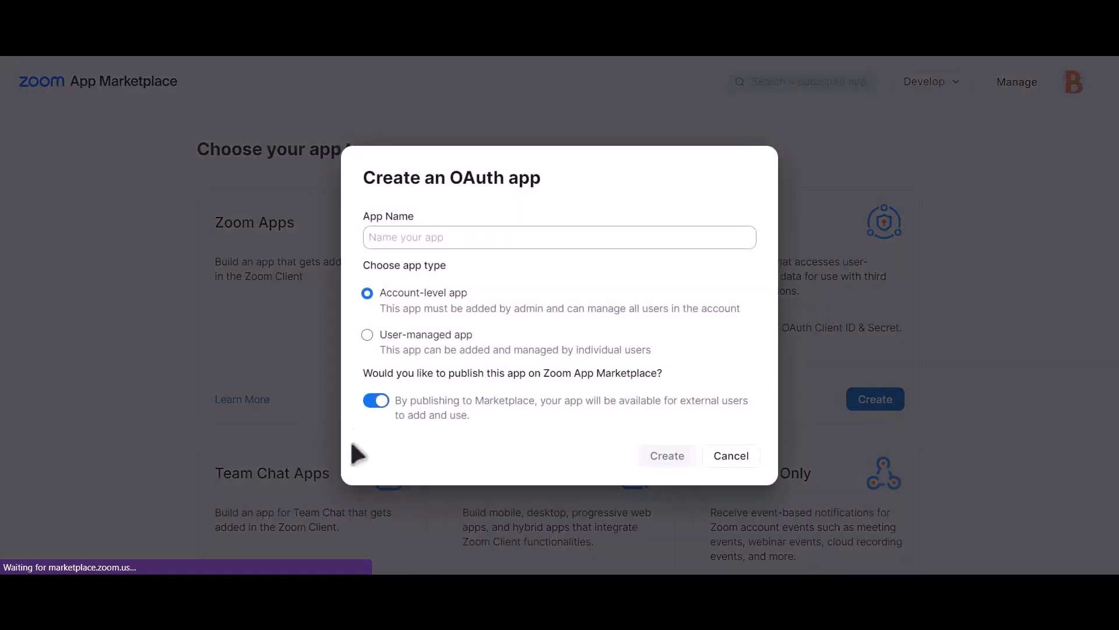
click(378, 401)
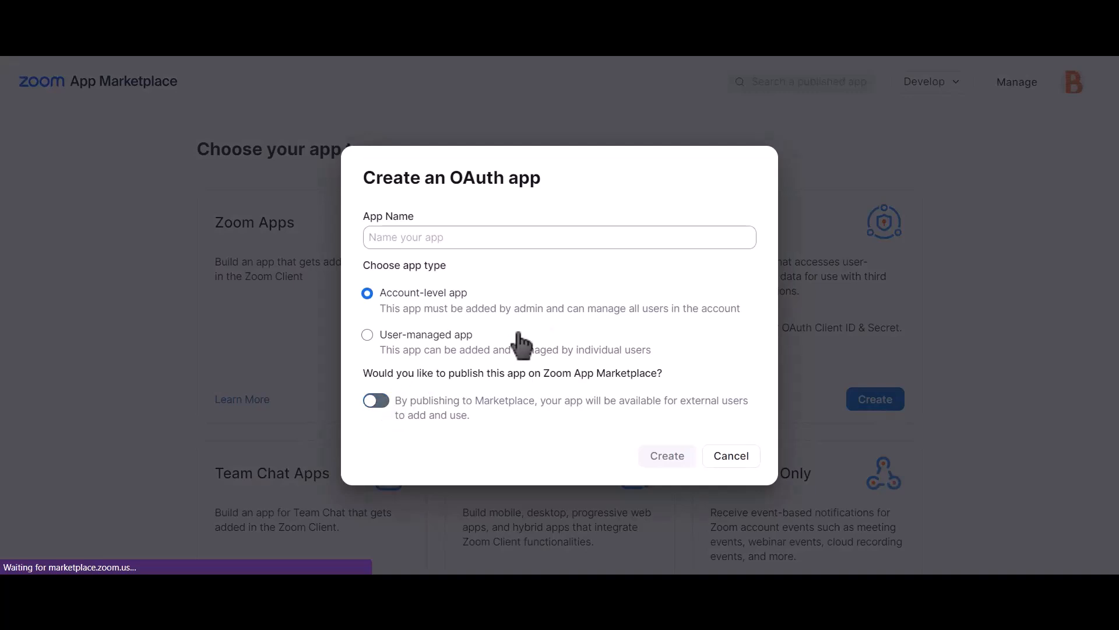
click(534, 239)
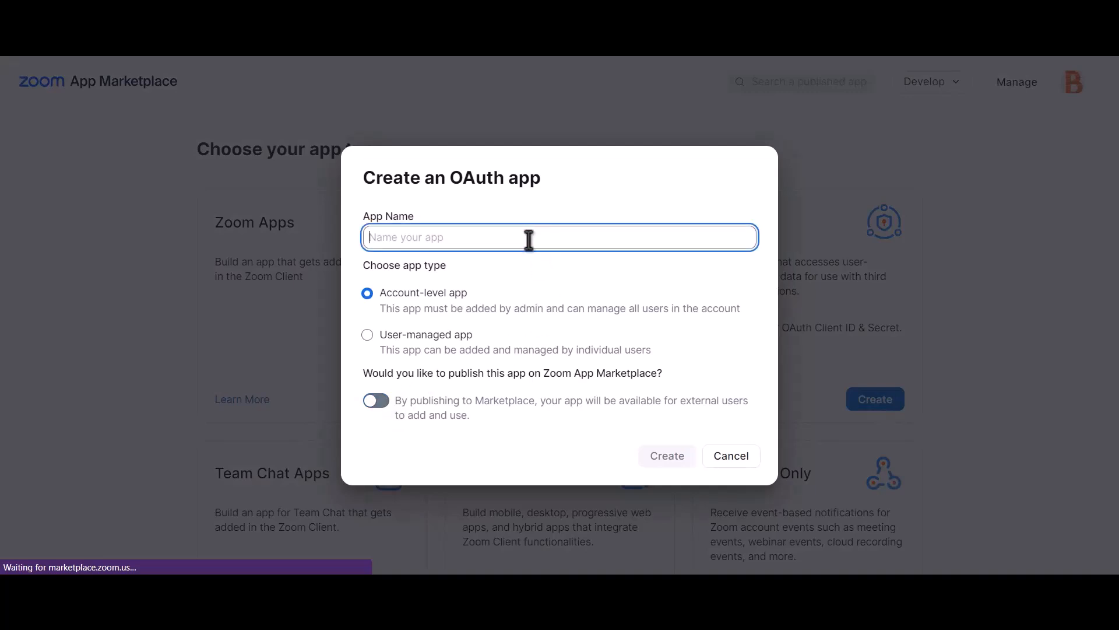
text(Bit )
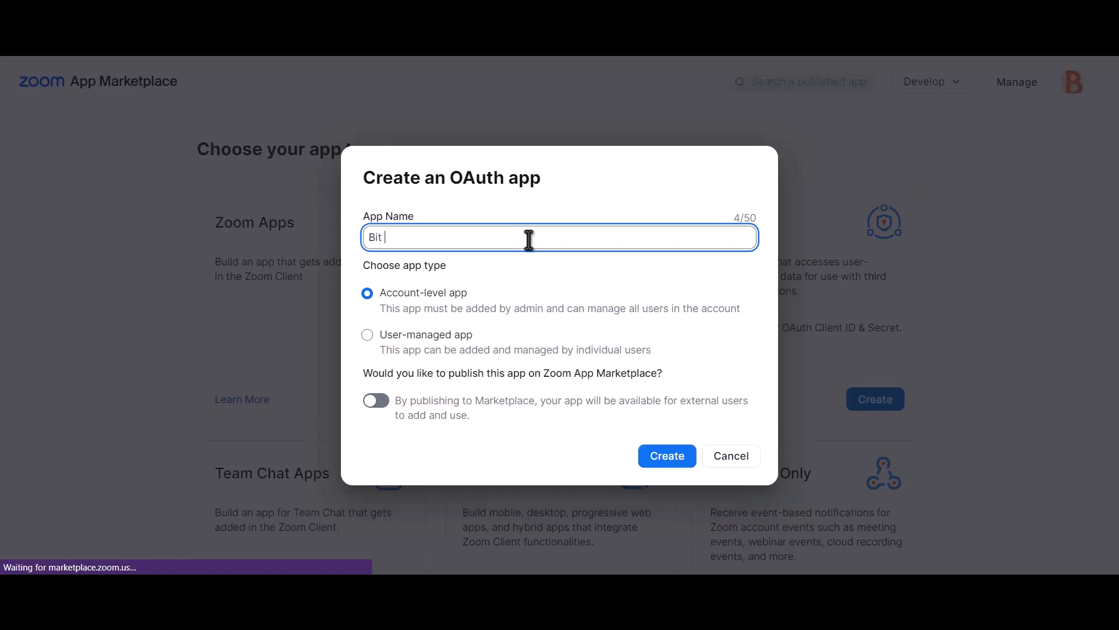
text(integrations)
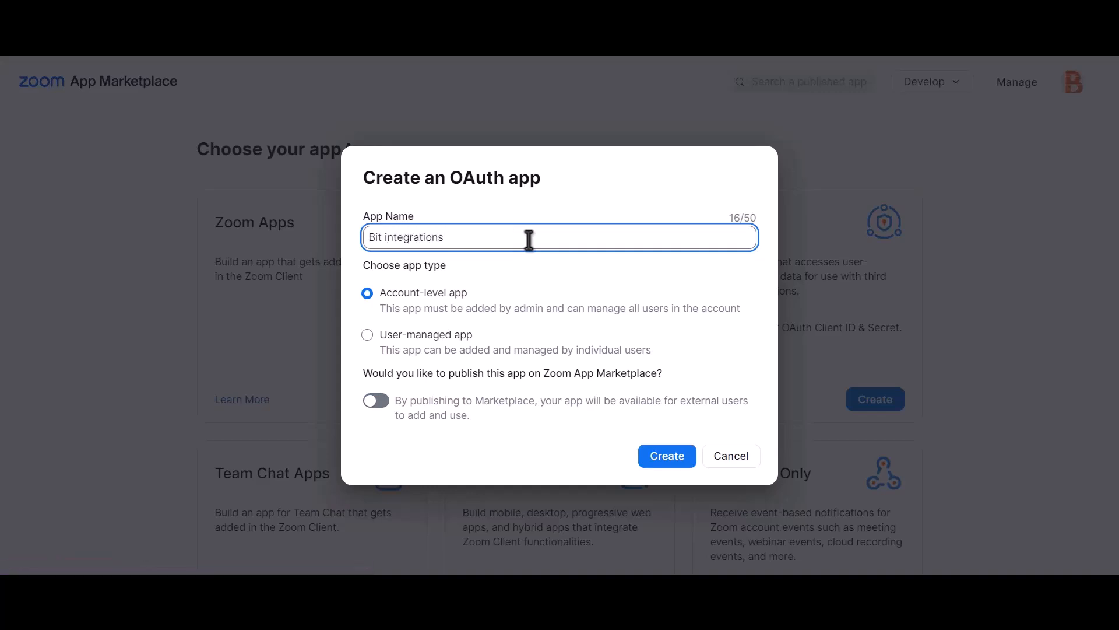
click(677, 465)
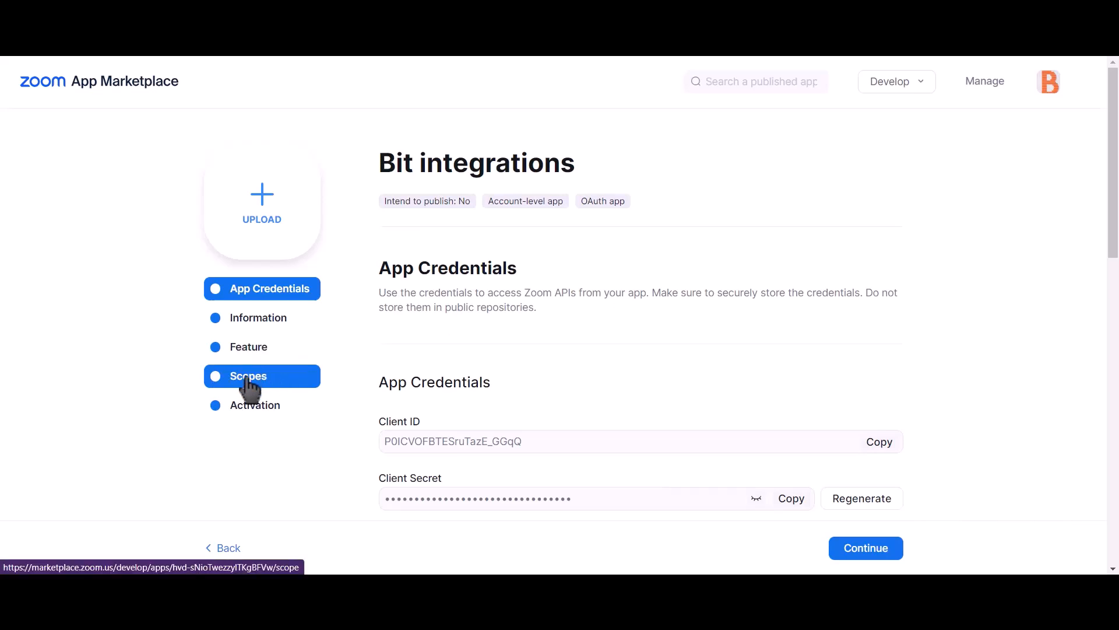
- Add the Meeting scopes for managing sub account user meetings and viewing all user meetings
click(275, 390)
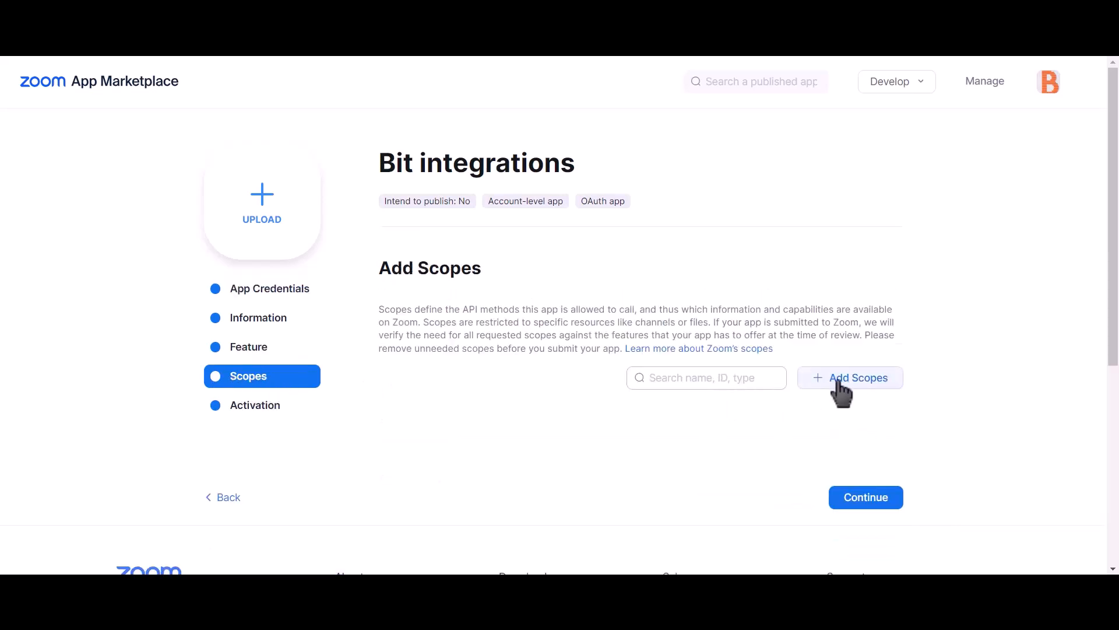
click(870, 382)
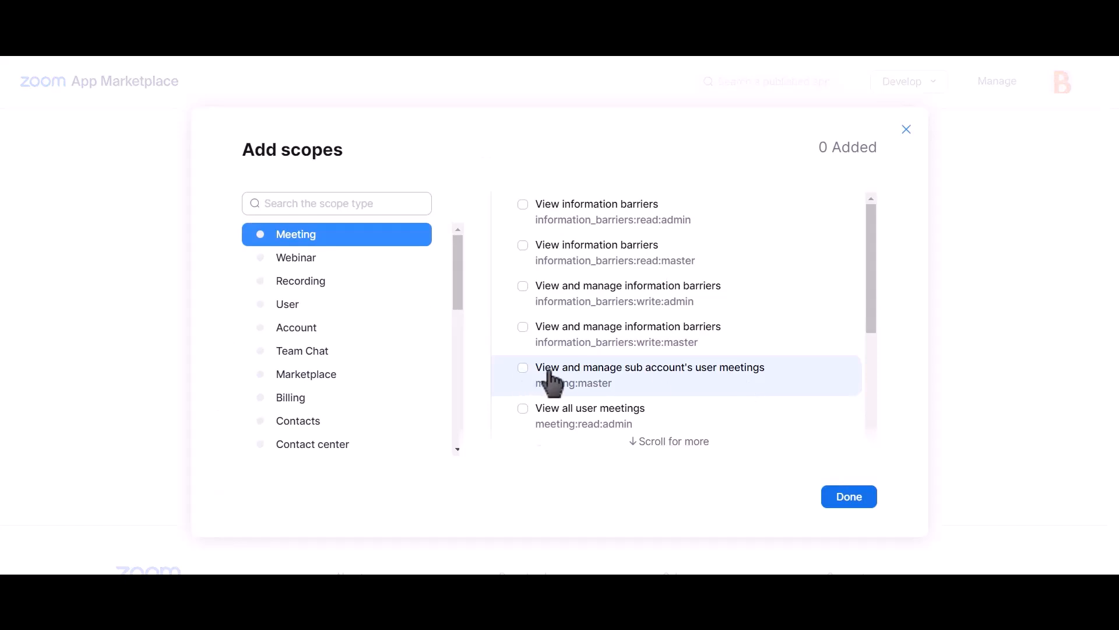
click(523, 368)
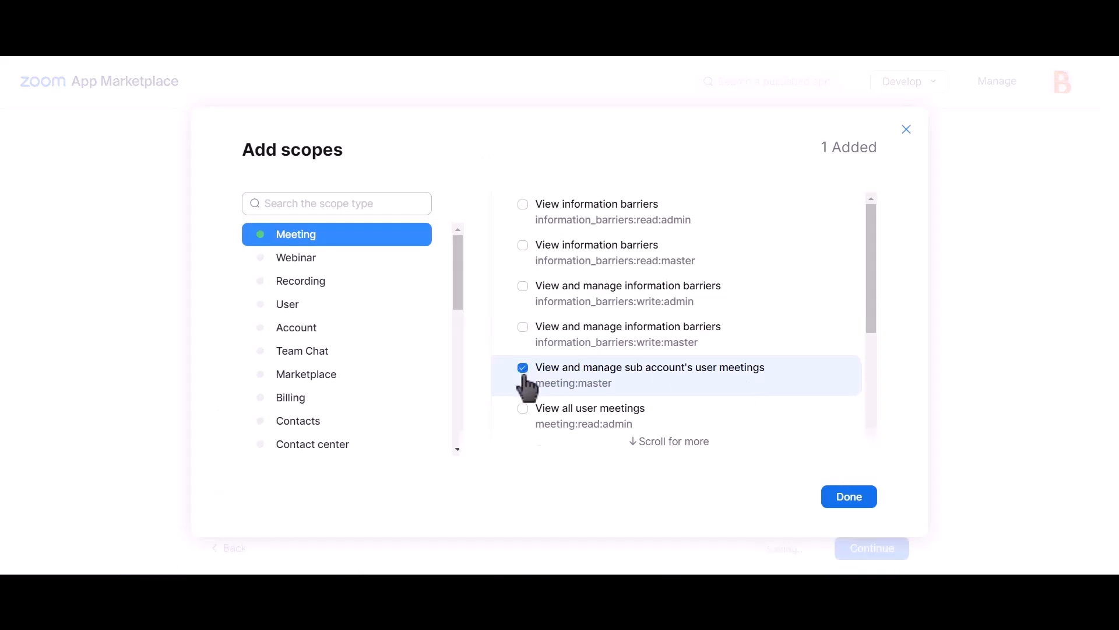
click(523, 408)
scroll(645, 338, down, 3)
scroll(652, 365, up, 4)
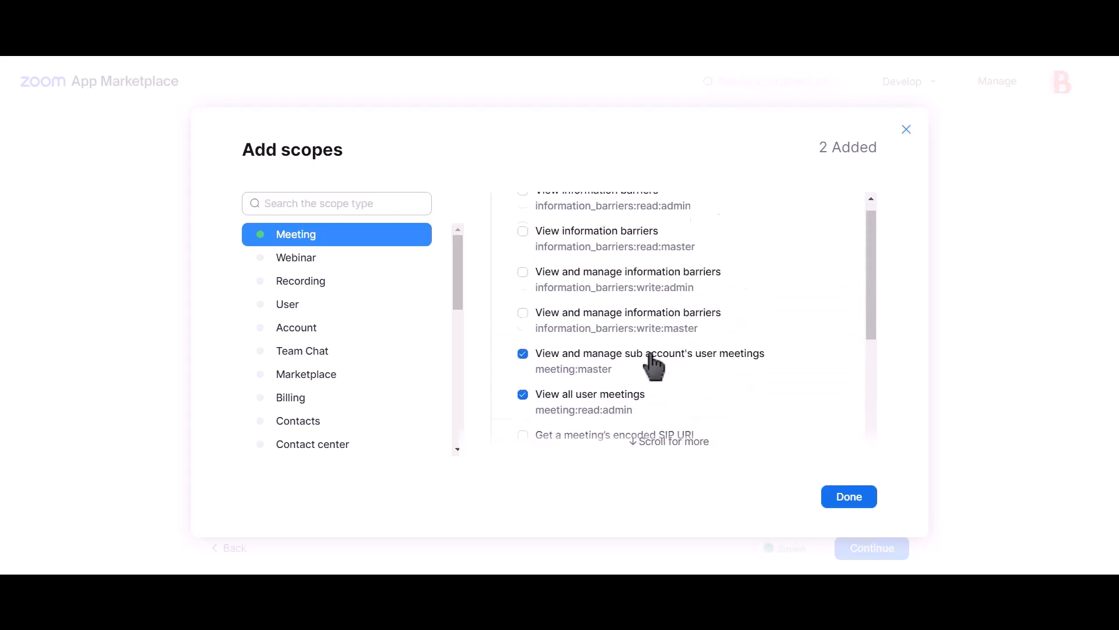
scroll(653, 368, down, 2)
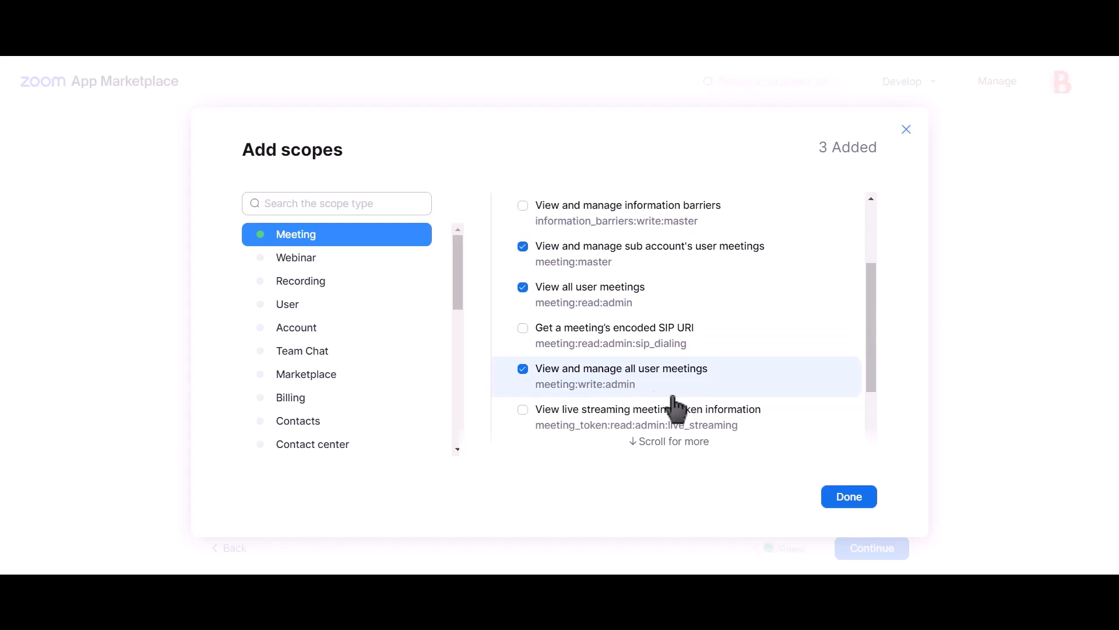
- Add the User scopes for managing sub account user information and viewing all users, then confirm
click(312, 307)
click(574, 220)
click(574, 261)
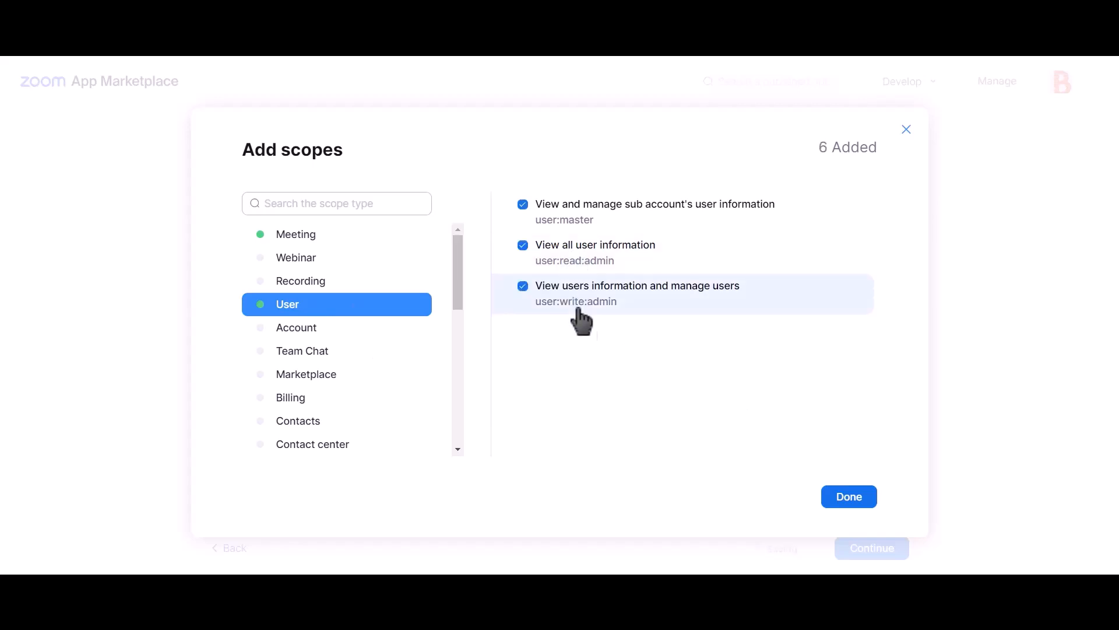
click(847, 505)
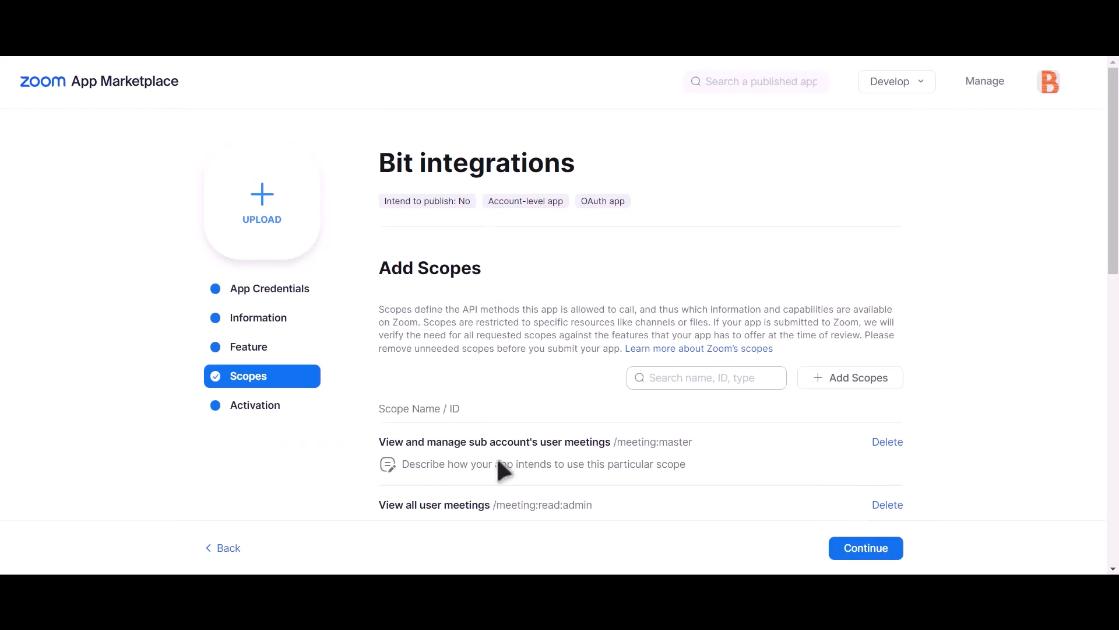
- Copy the Zoom app's Client ID and Client Secret into Bit Integrations' Client id and Client secret fields
click(281, 295)
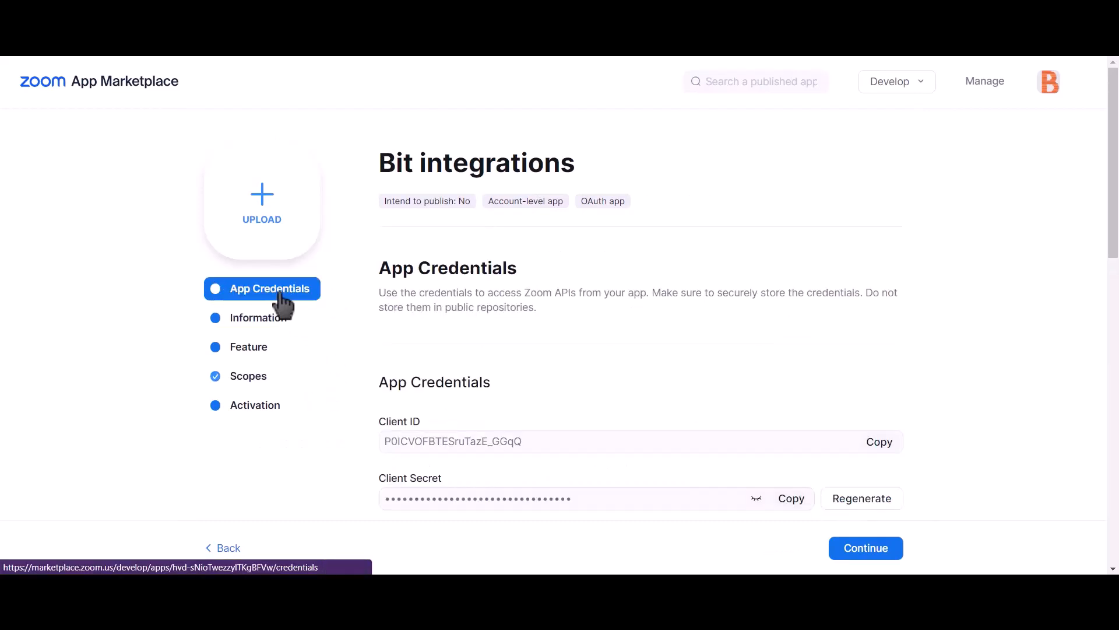
click(877, 444)
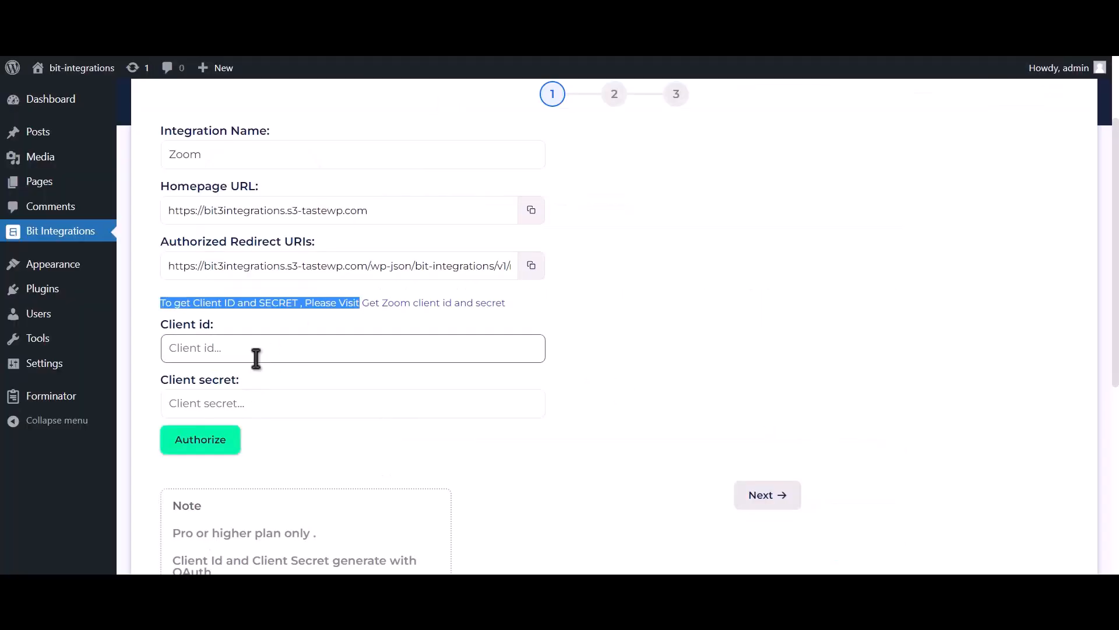
click(256, 358)
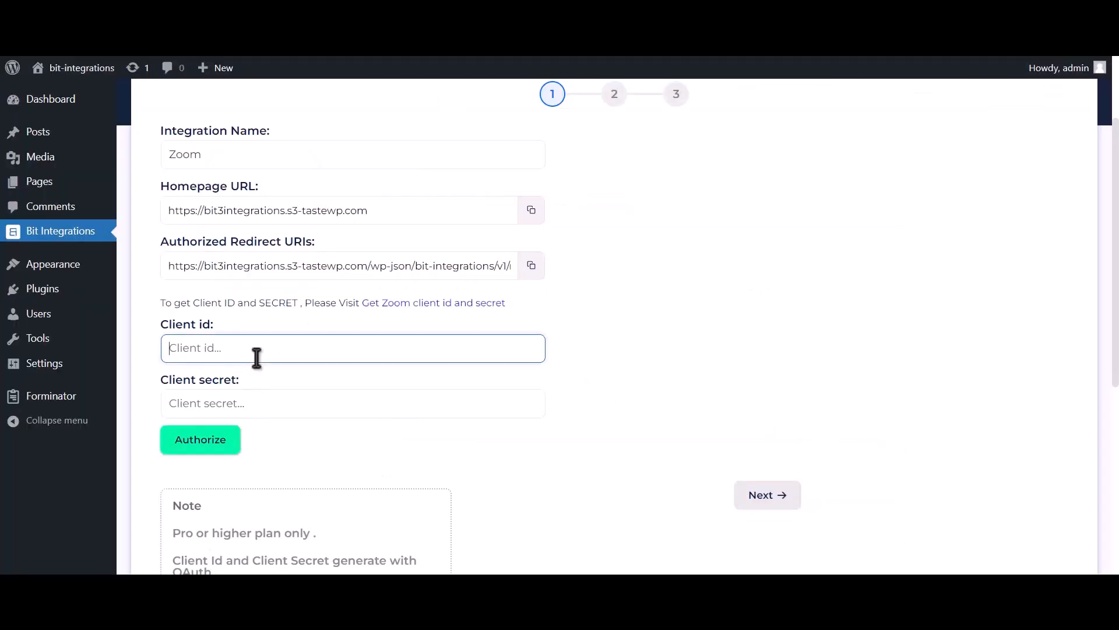
key(ctrl+v)
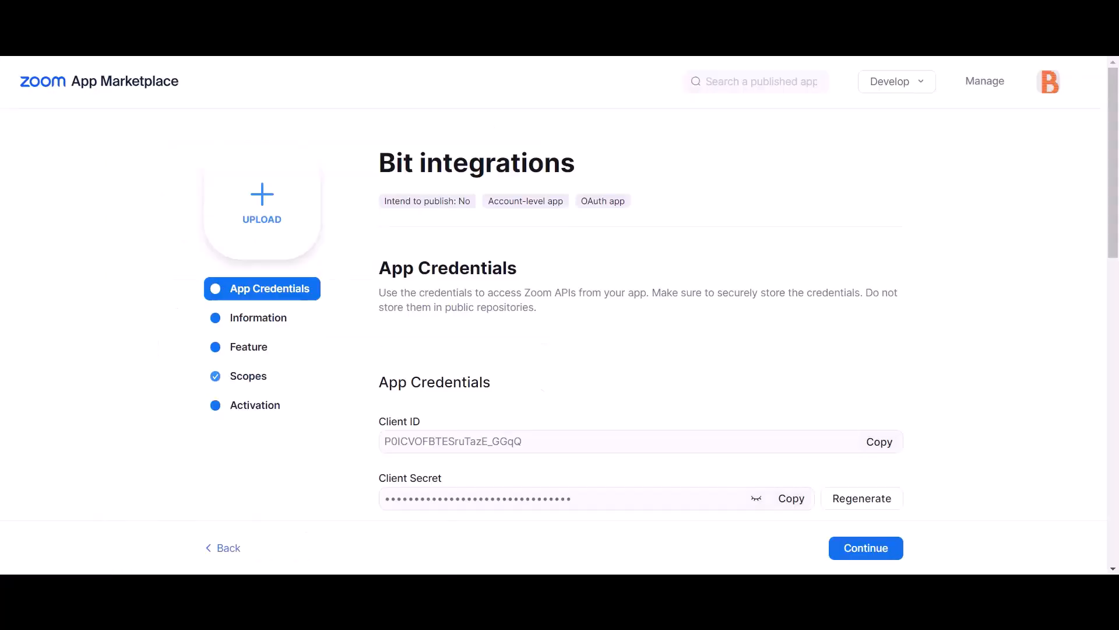
drag(379, 477, 443, 478)
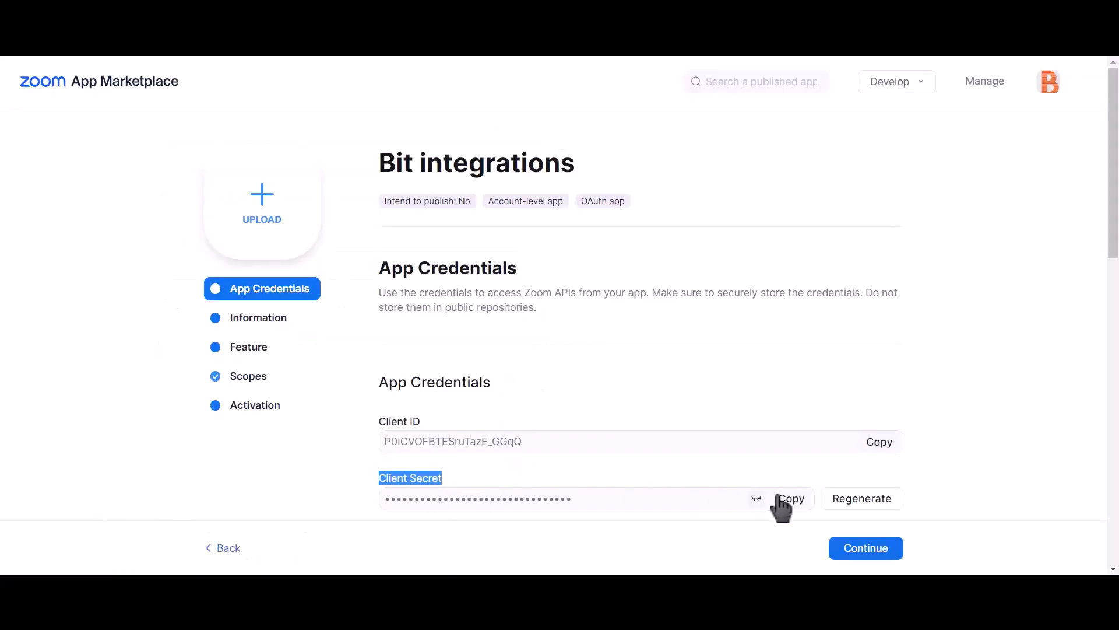
click(794, 502)
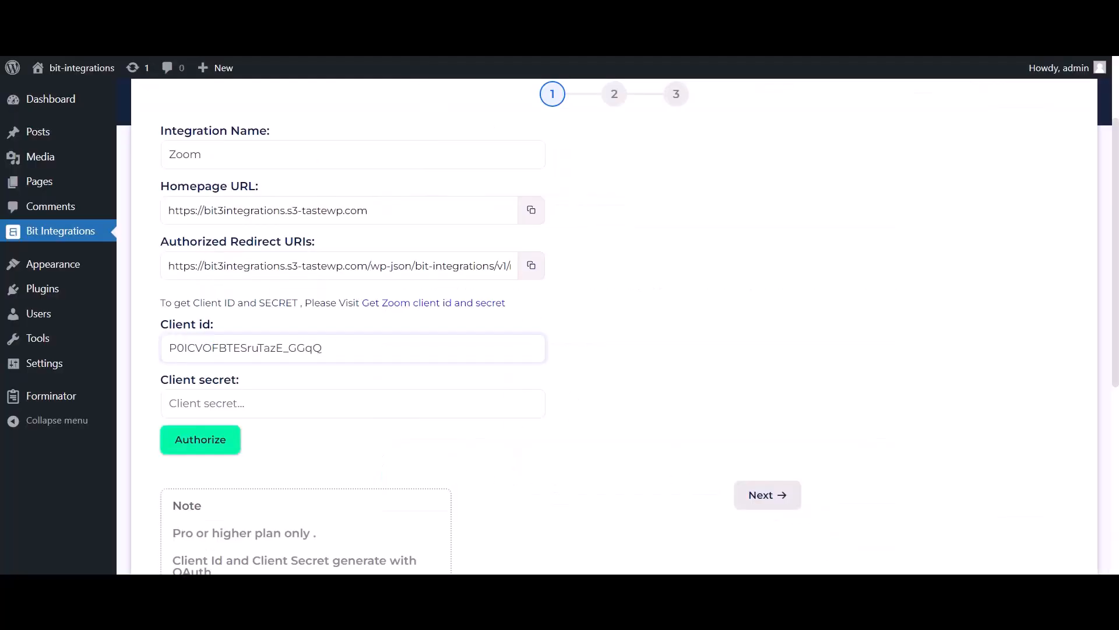
click(286, 403)
key(ctrl+v)
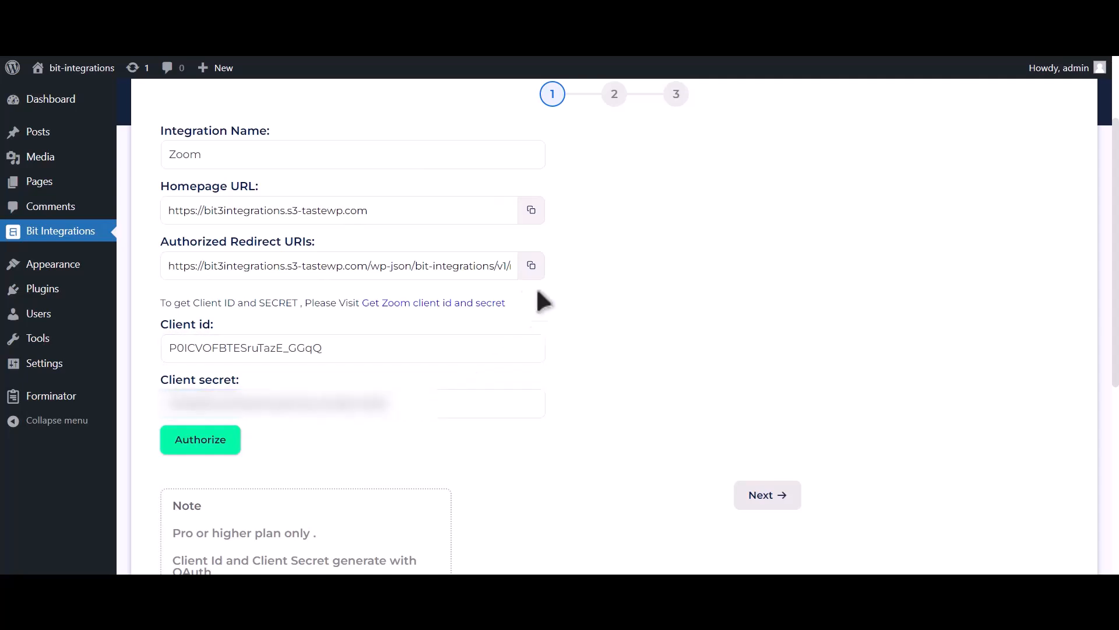
- Paste the Bit Integrations redirect URI as the Zoom app's OAuth redirect URL and allow-list entry
click(531, 265)
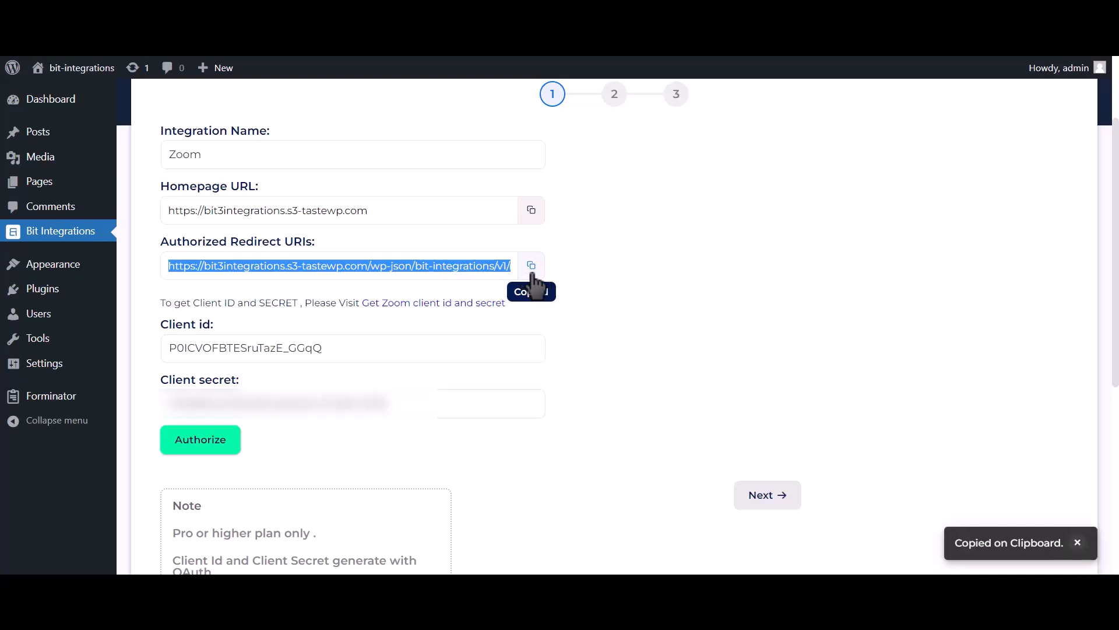
click(583, 57)
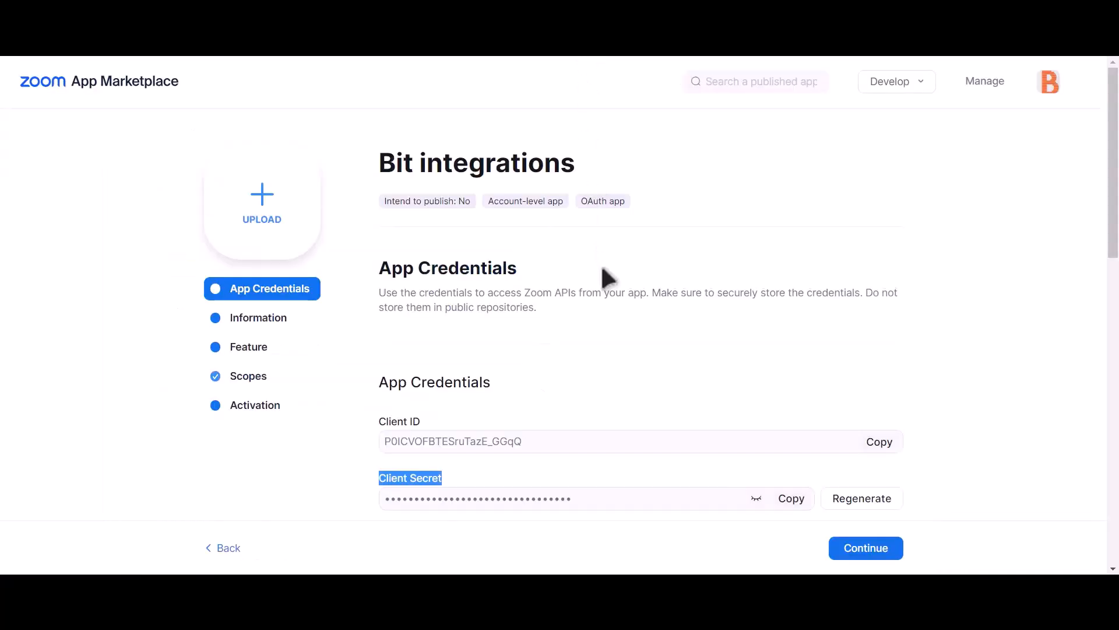
scroll(600, 274, down, 2)
click(446, 446)
key(ctrl+v)
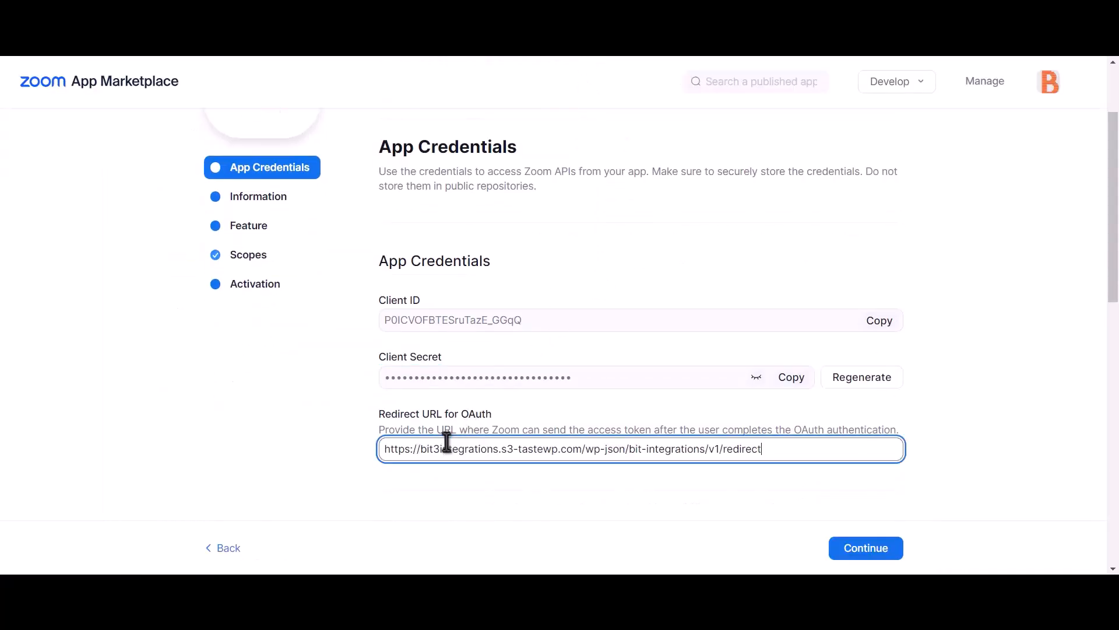
scroll(507, 444, down, 6)
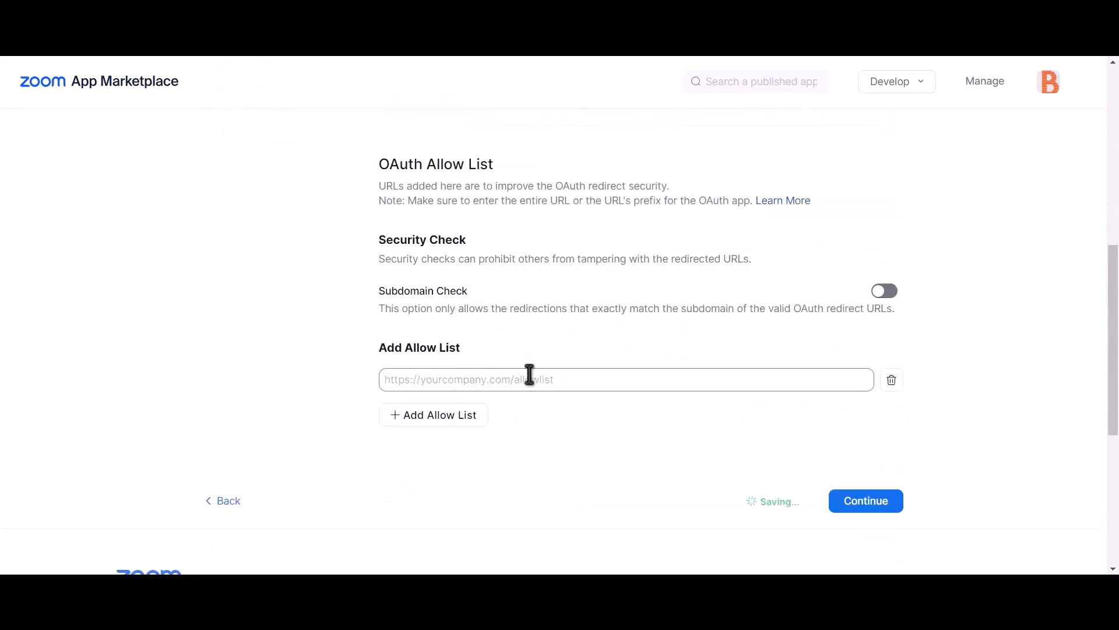
click(500, 380)
key(ctrl+v)
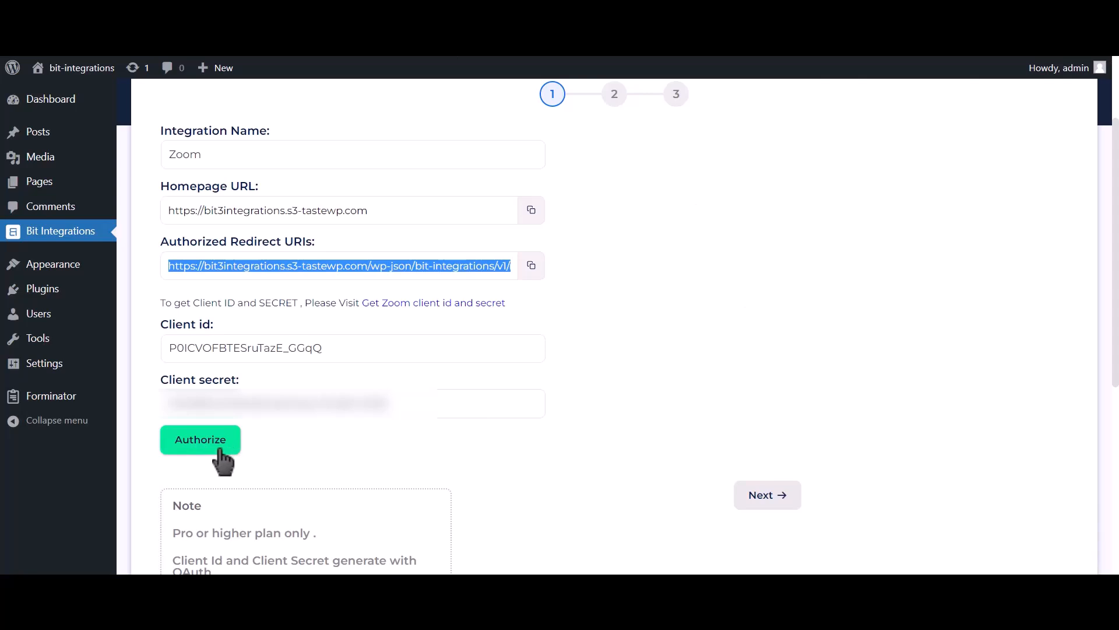
- Authorize and allow the Zoom connection, then continue to the field-map step
click(221, 450)
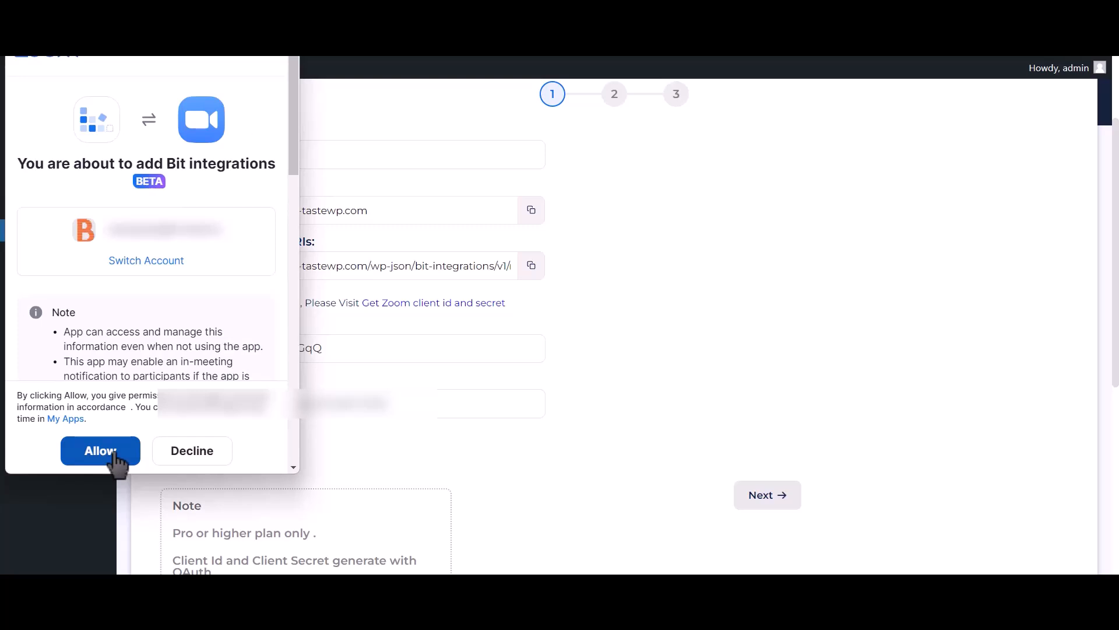
click(113, 456)
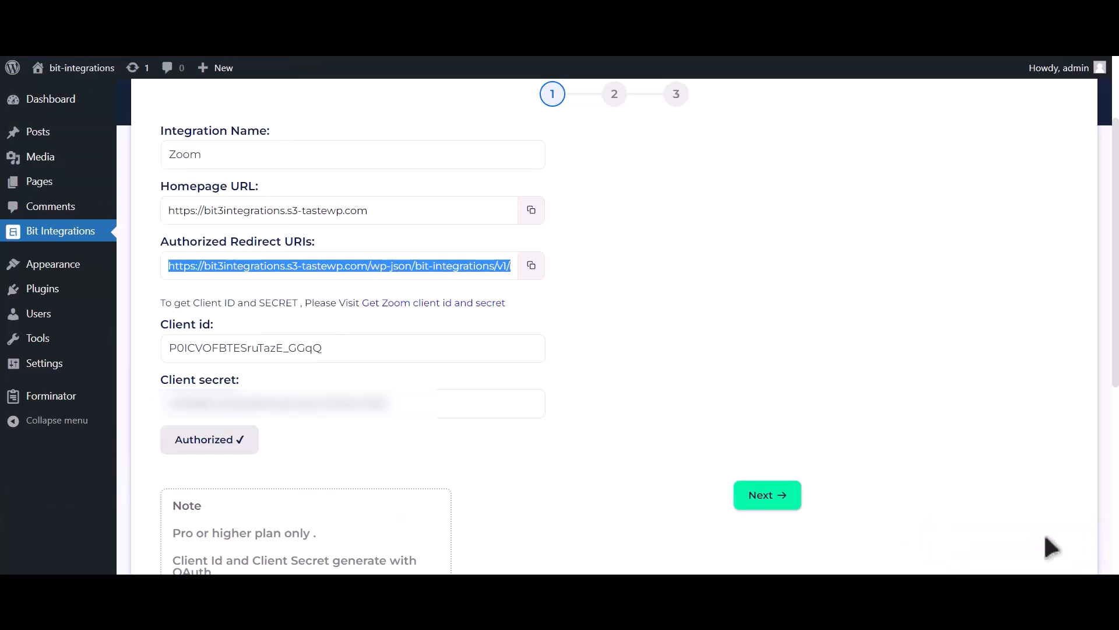
click(788, 516)
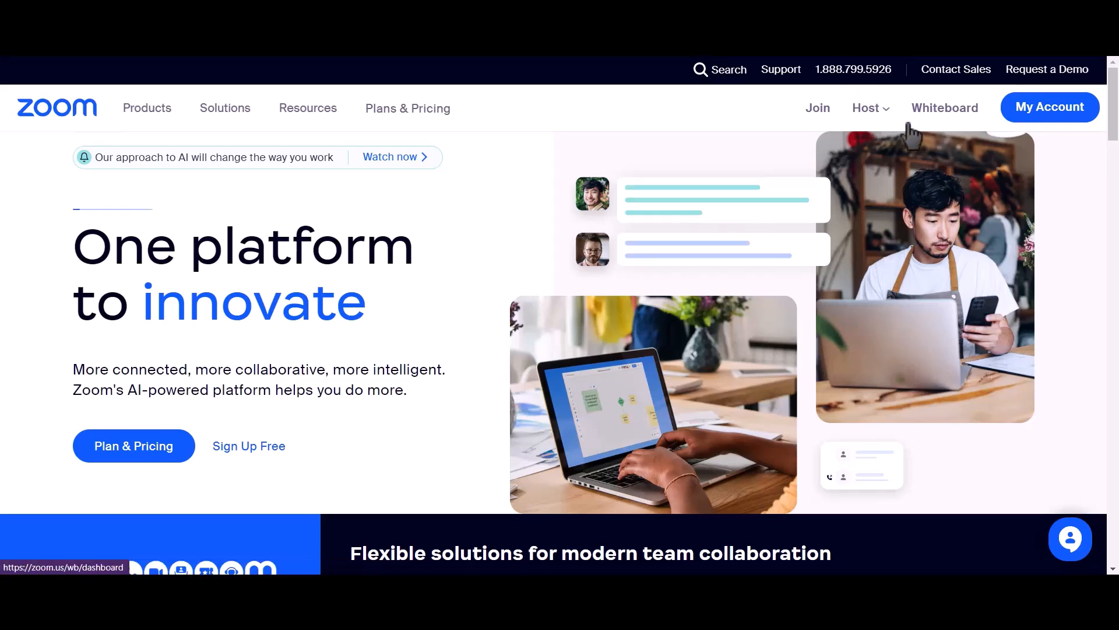
- From My Account's Meetings, save a new 'Bit Integrations' meeting with Registration Required ticked
click(1050, 112)
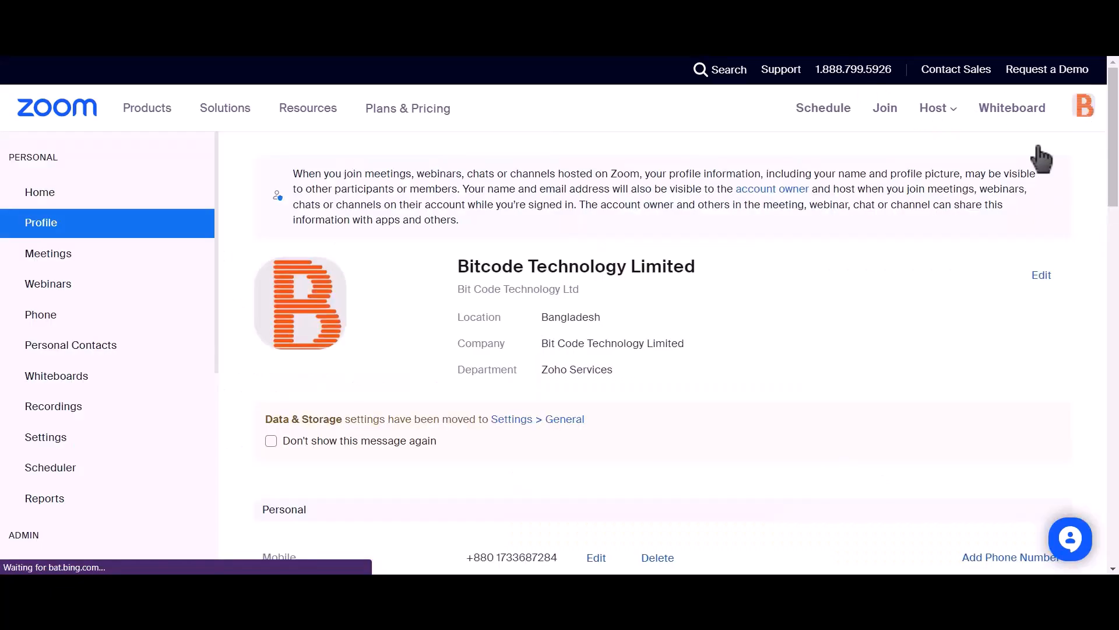
click(89, 257)
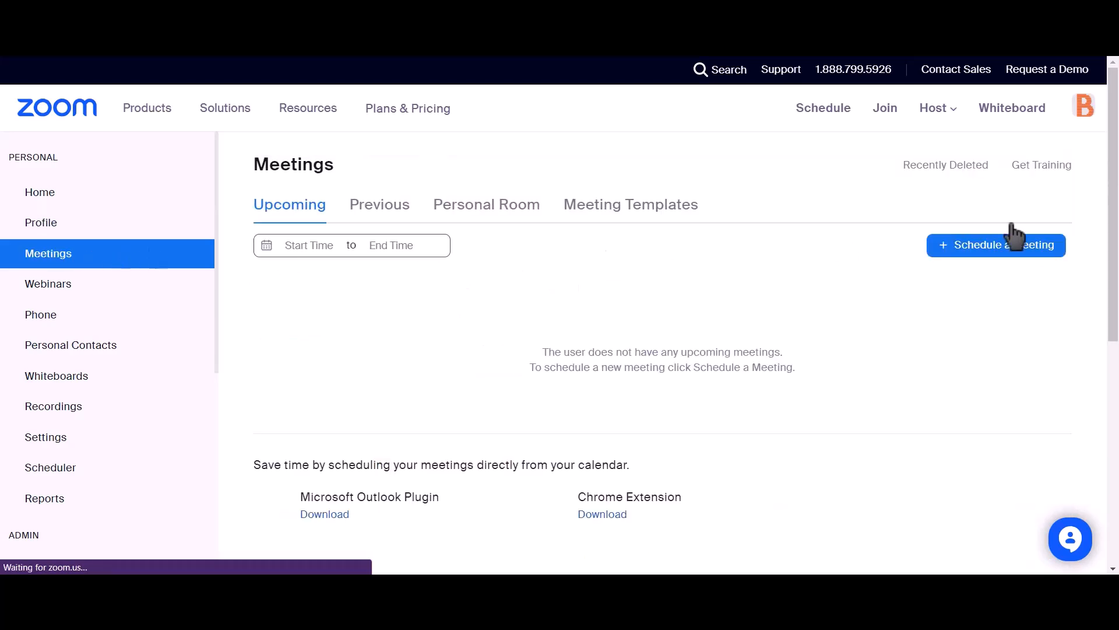
click(1015, 257)
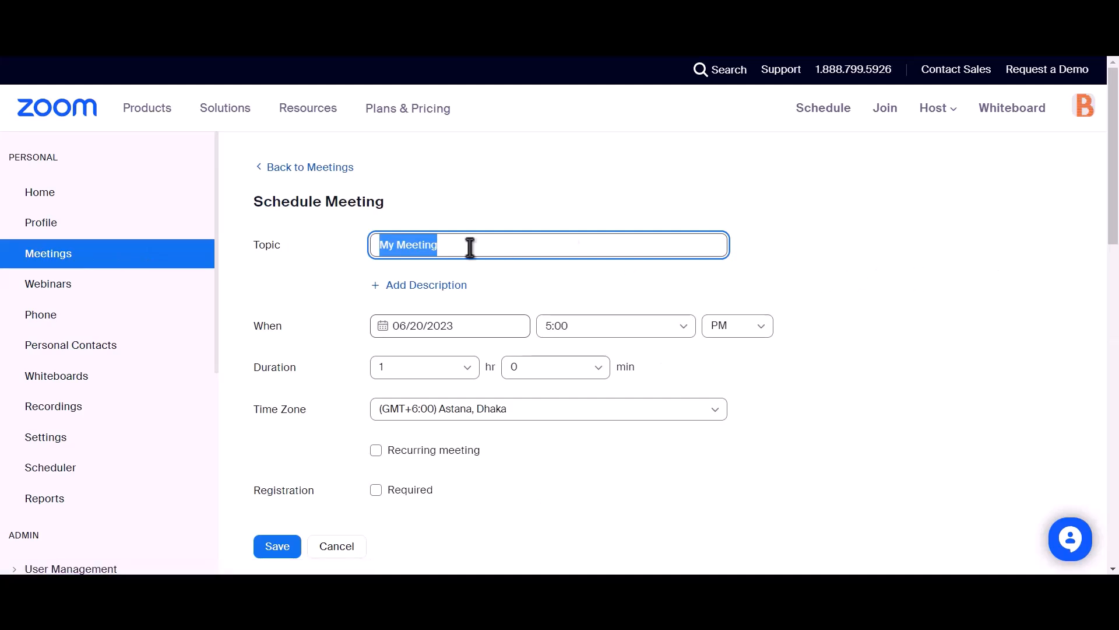
text(Bit Integrations)
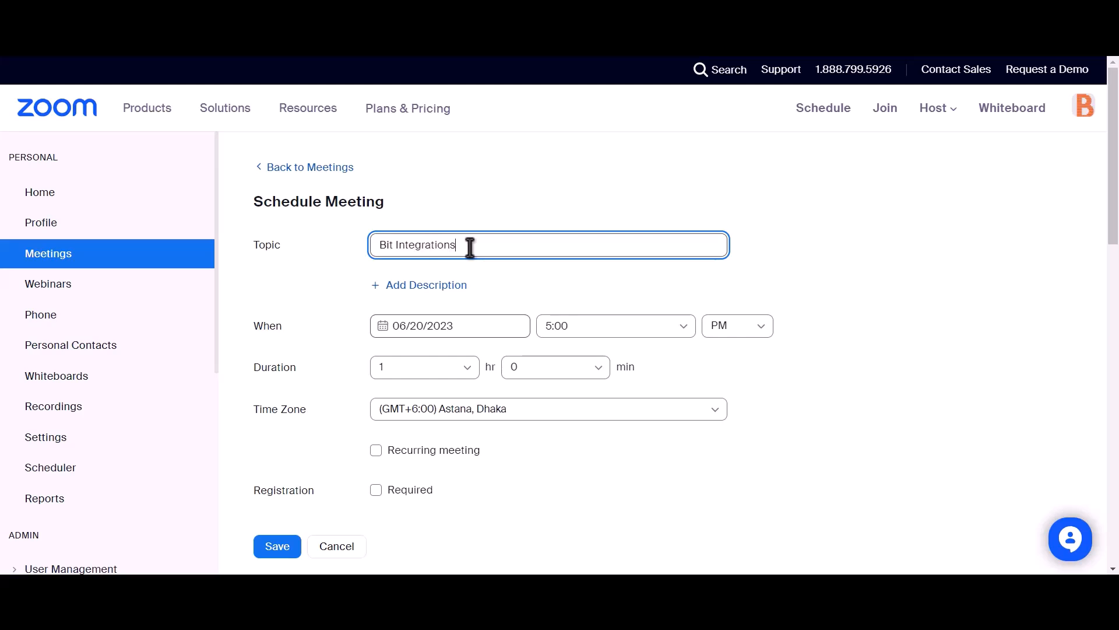
scroll(469, 247, down, 2)
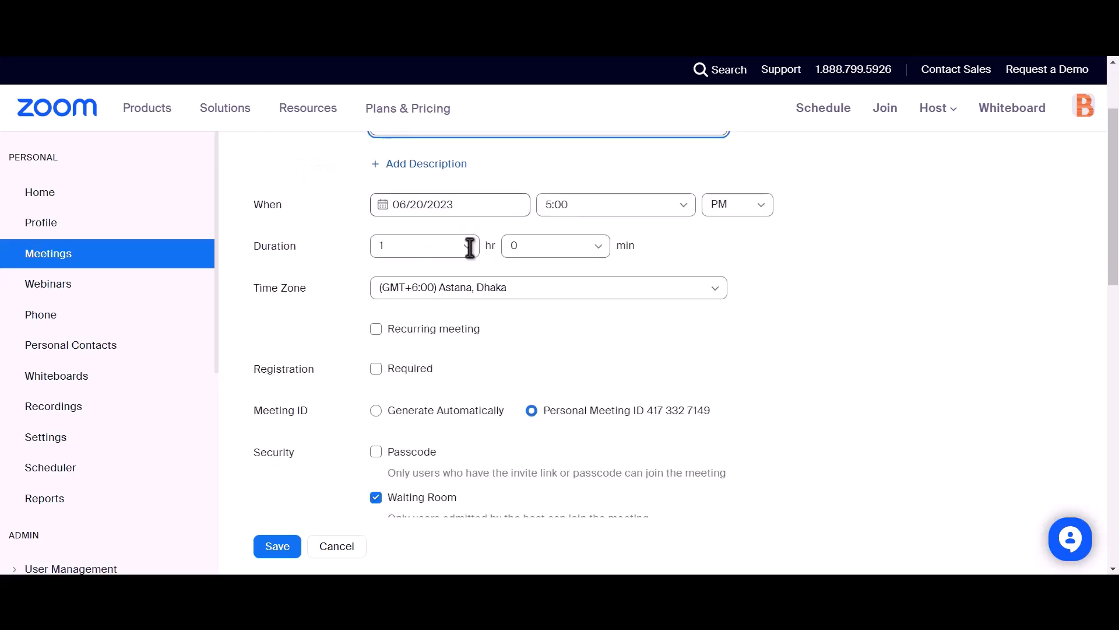
drag(252, 367, 317, 370)
click(376, 368)
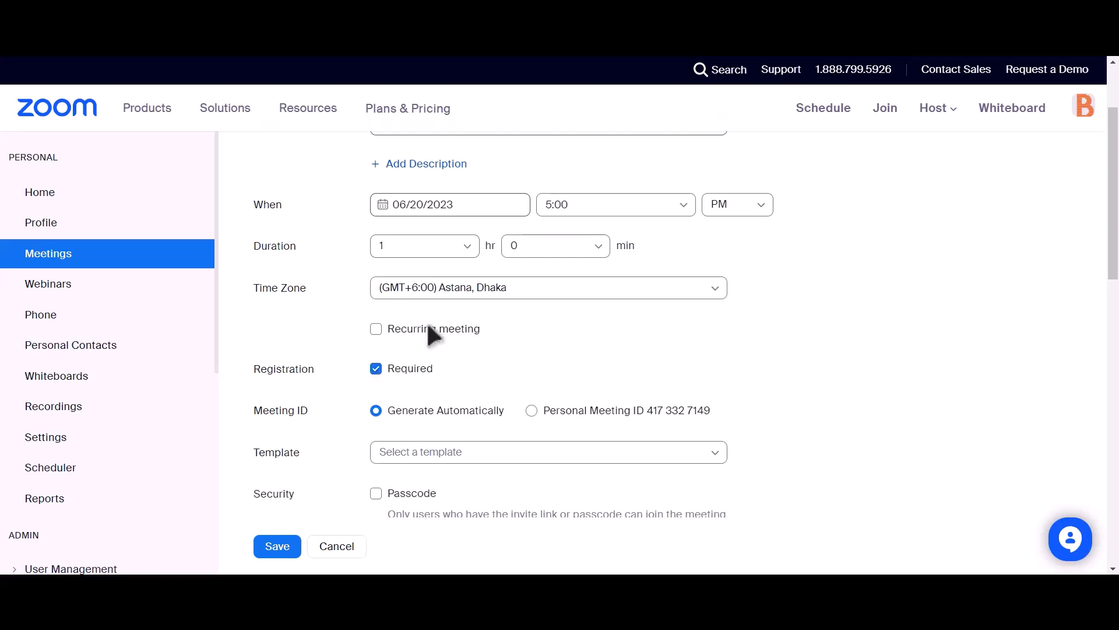
scroll(420, 336, down, 4)
click(272, 547)
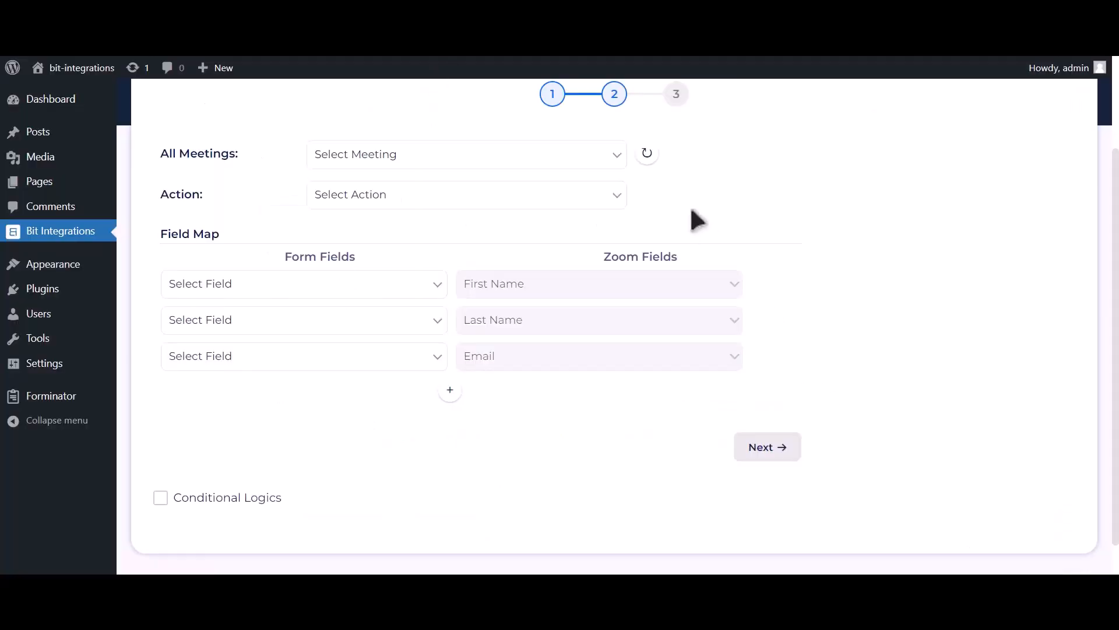
- Select the 'Bit Integrations' meeting and set the action to Create User
click(655, 158)
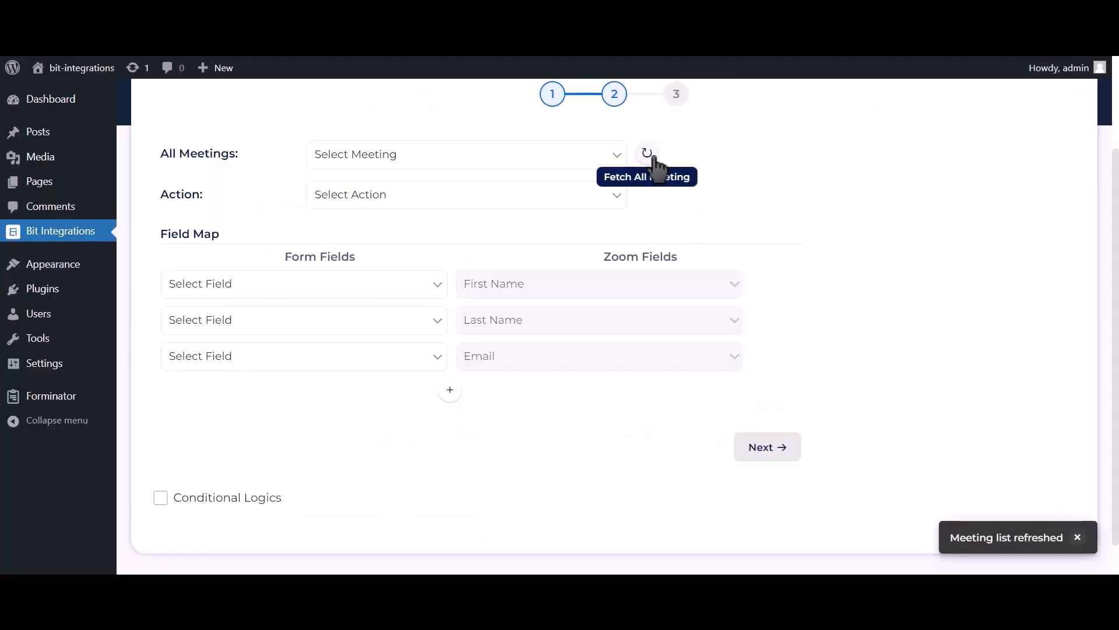
click(582, 162)
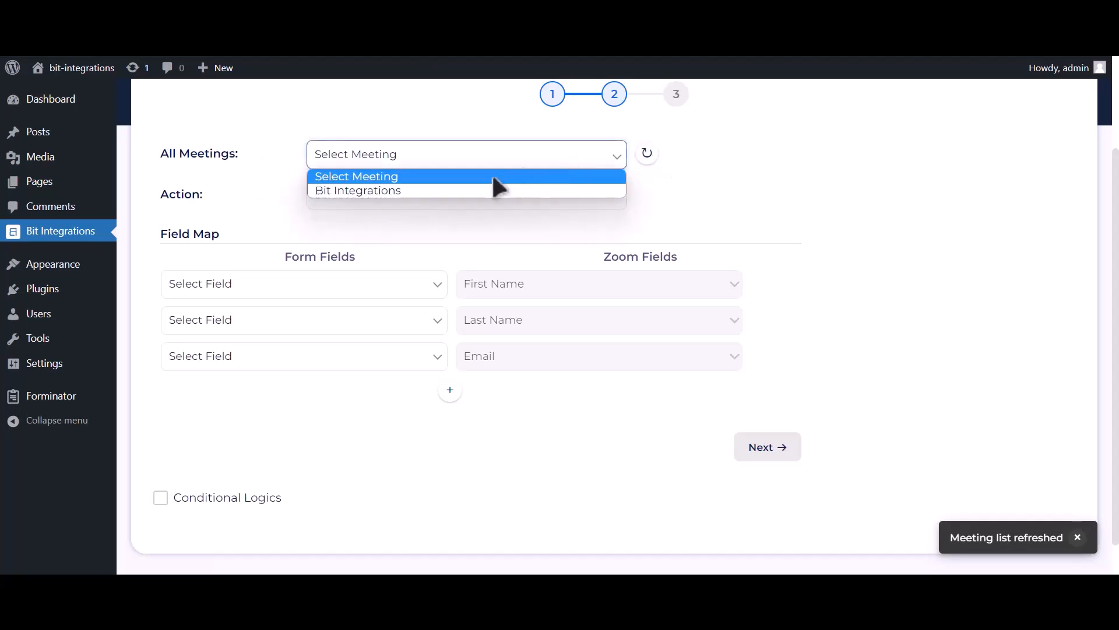
click(453, 190)
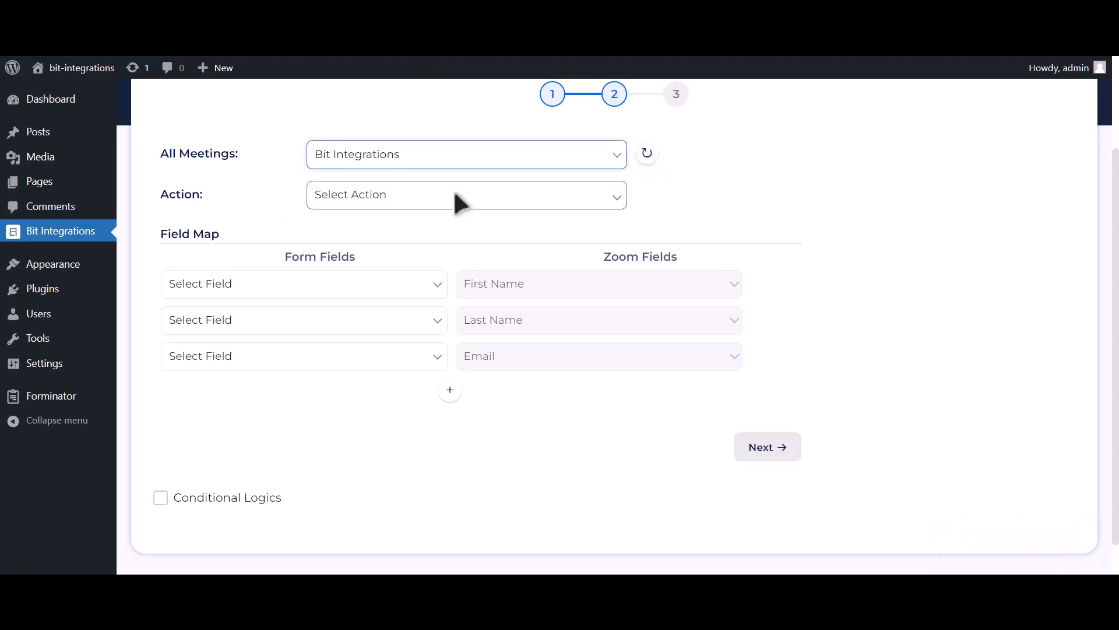
click(456, 195)
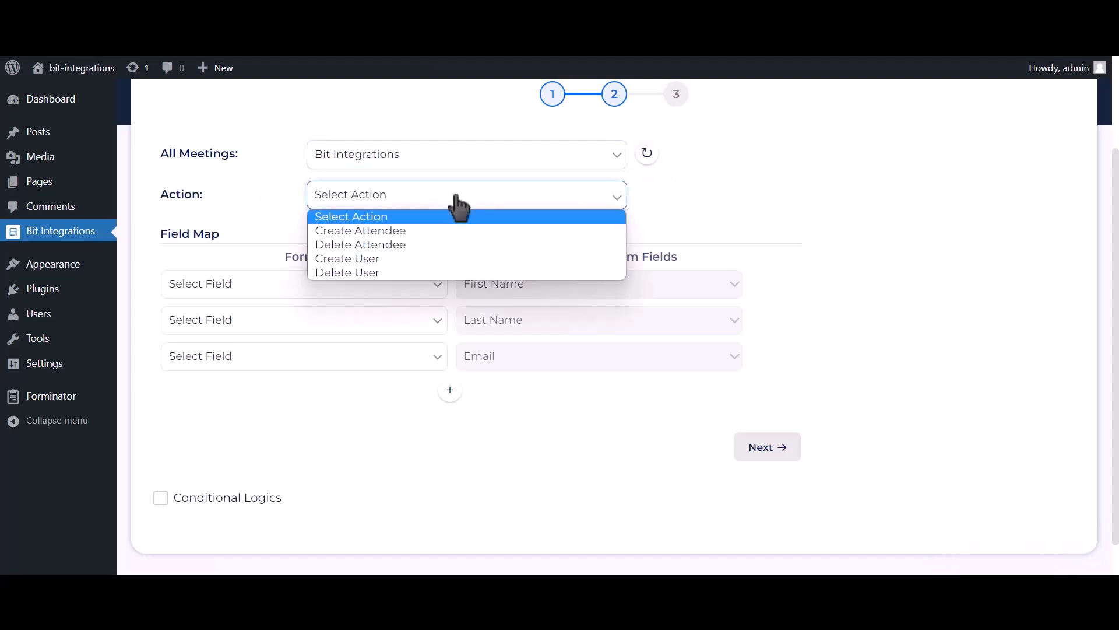
click(380, 259)
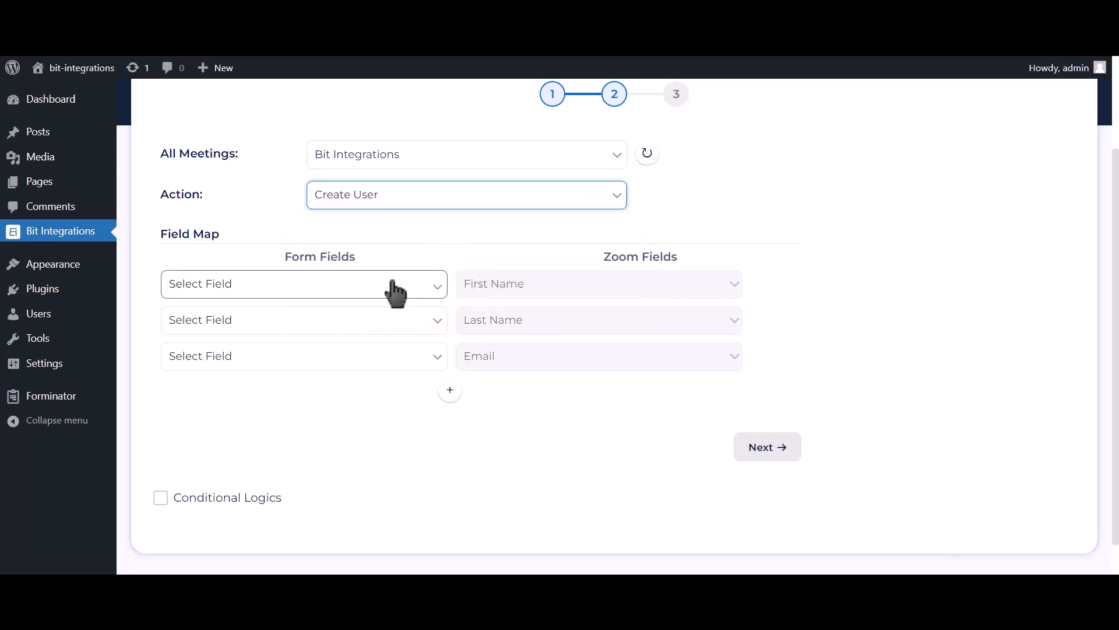
- Map First Name-1, Last Name-1, Email Address-1 and Phone Number-1 to Zoom's first name, last name, email and Phone
click(393, 286)
click(319, 331)
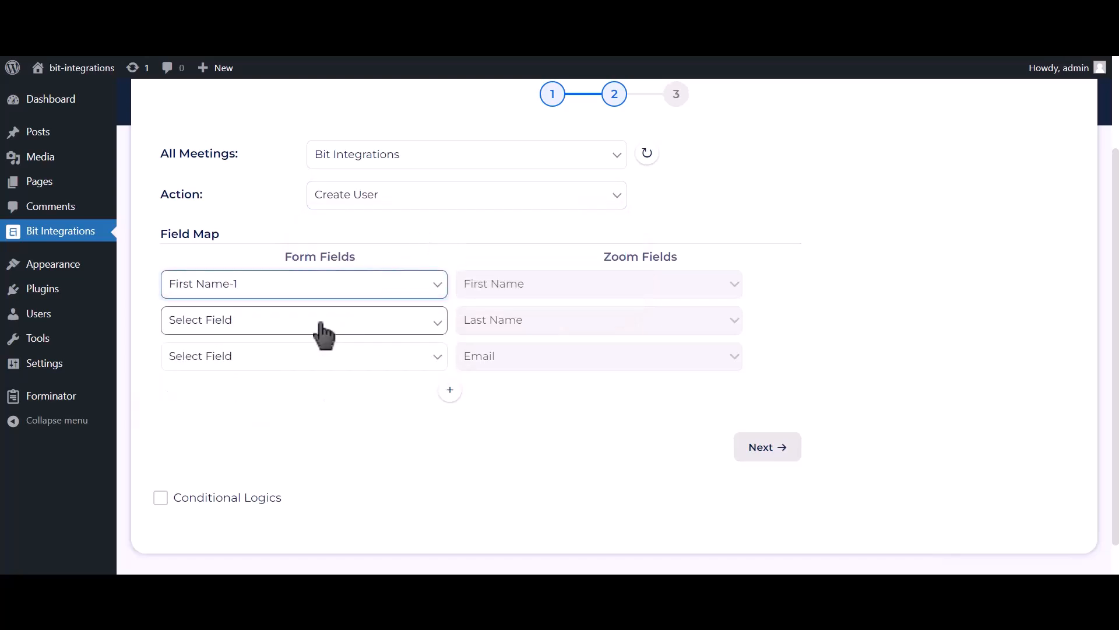
click(313, 321)
click(230, 383)
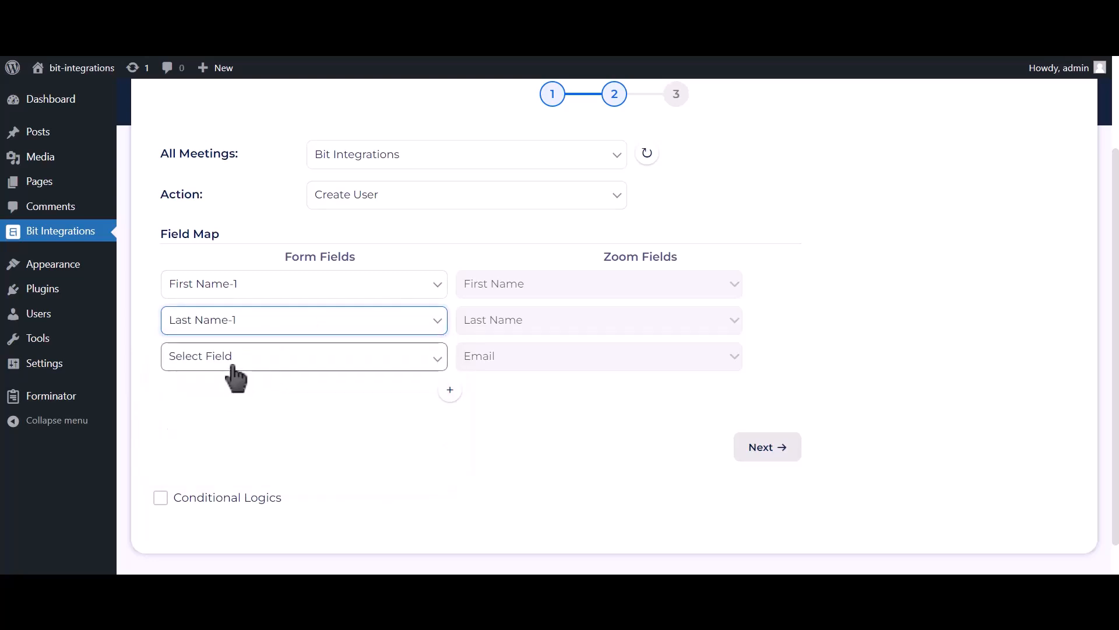
click(232, 366)
click(216, 433)
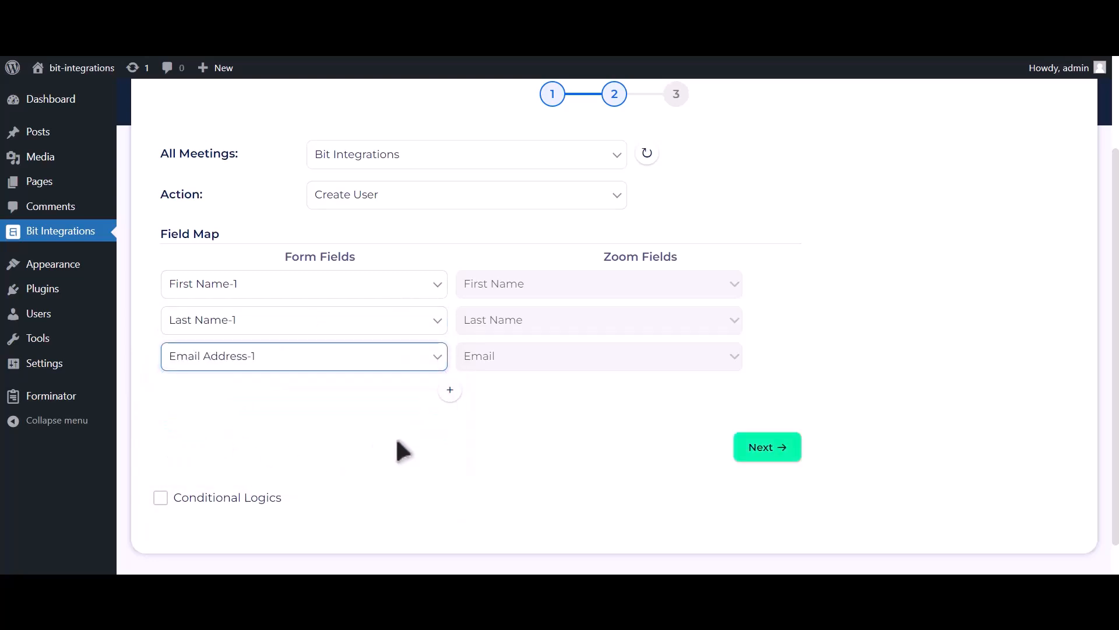
click(451, 397)
click(349, 393)
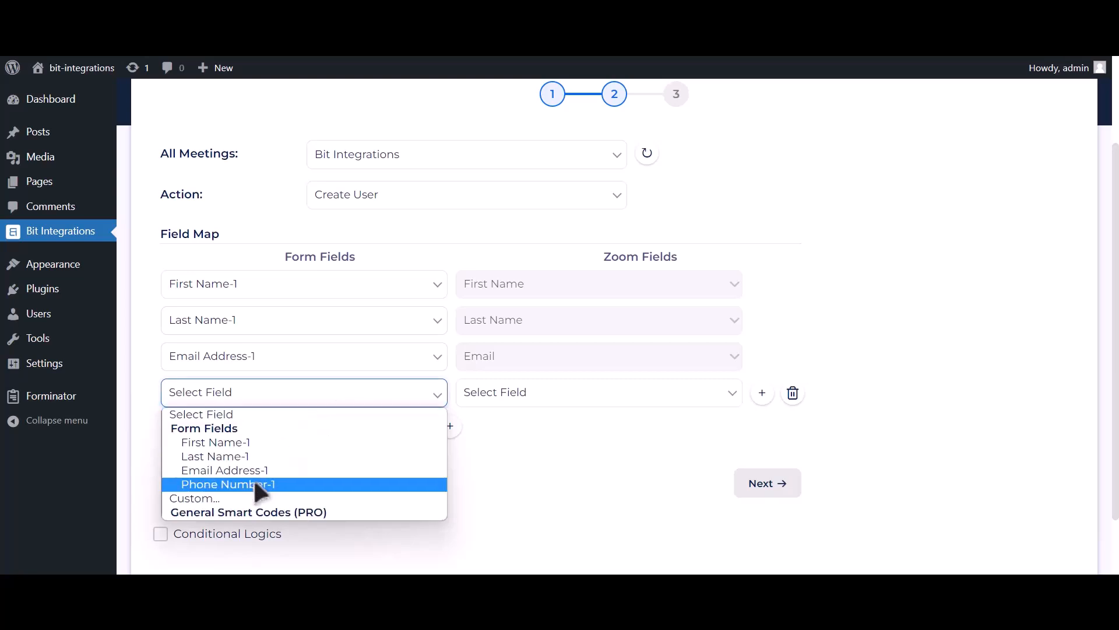
click(263, 486)
click(518, 399)
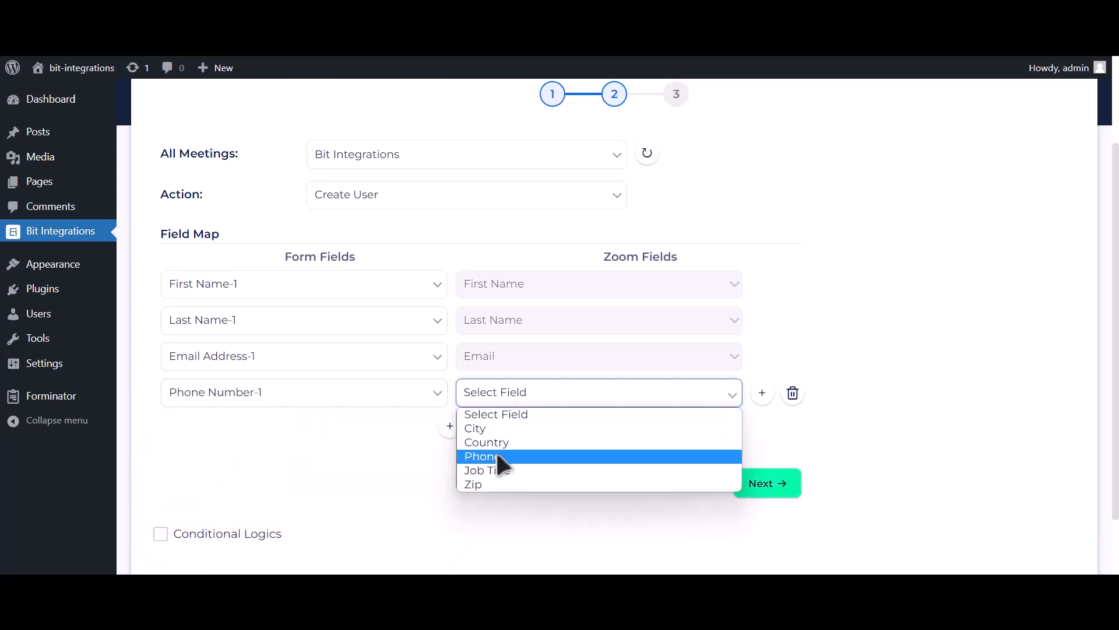
click(497, 455)
- Leave conditional logic off, then finish and save the Zoom integration
scroll(509, 443, down, 2)
click(260, 464)
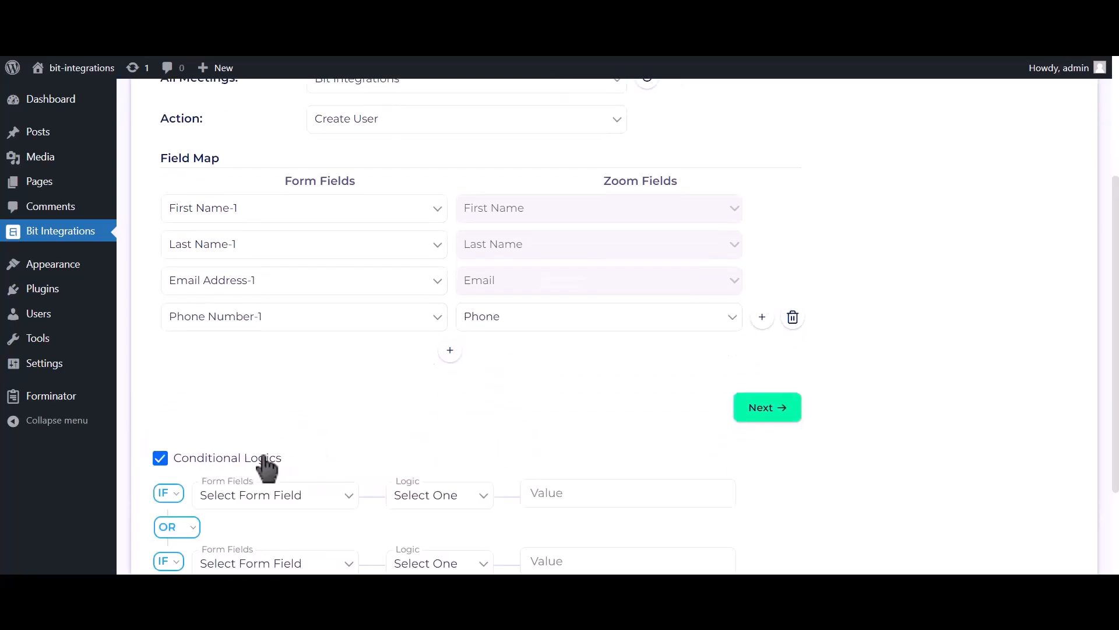
scroll(263, 465, down, 2)
scroll(266, 466, down, 1)
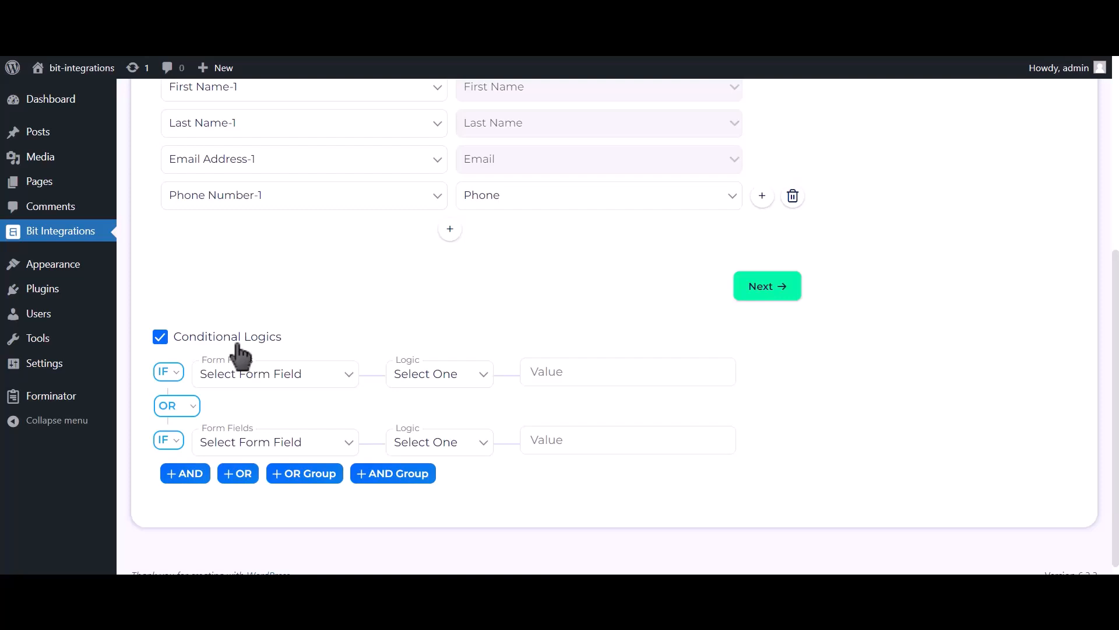
click(239, 344)
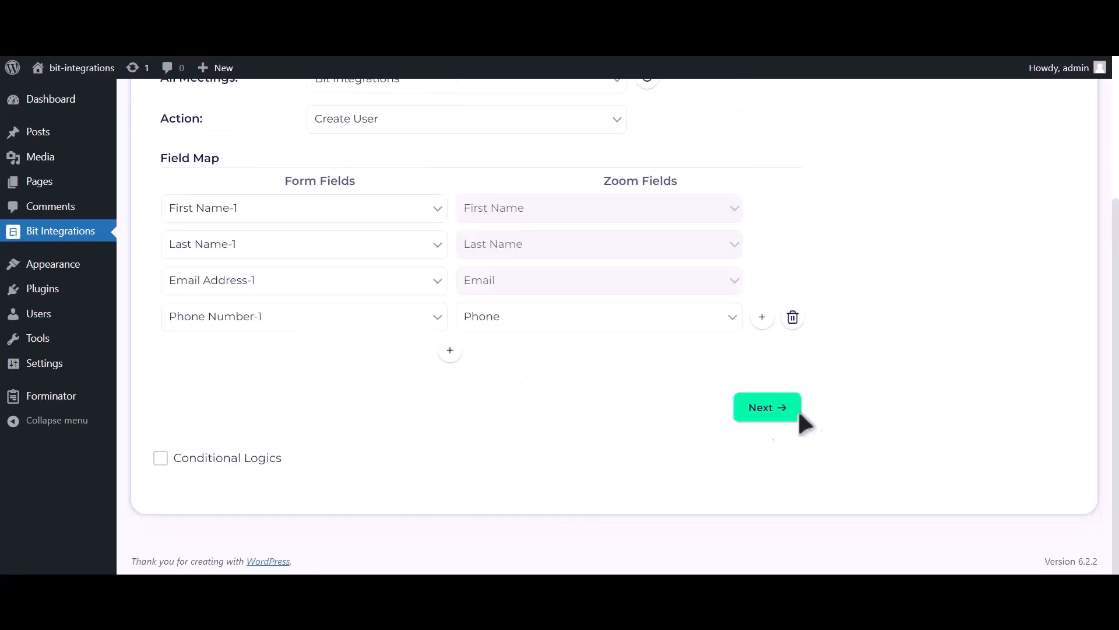
click(761, 411)
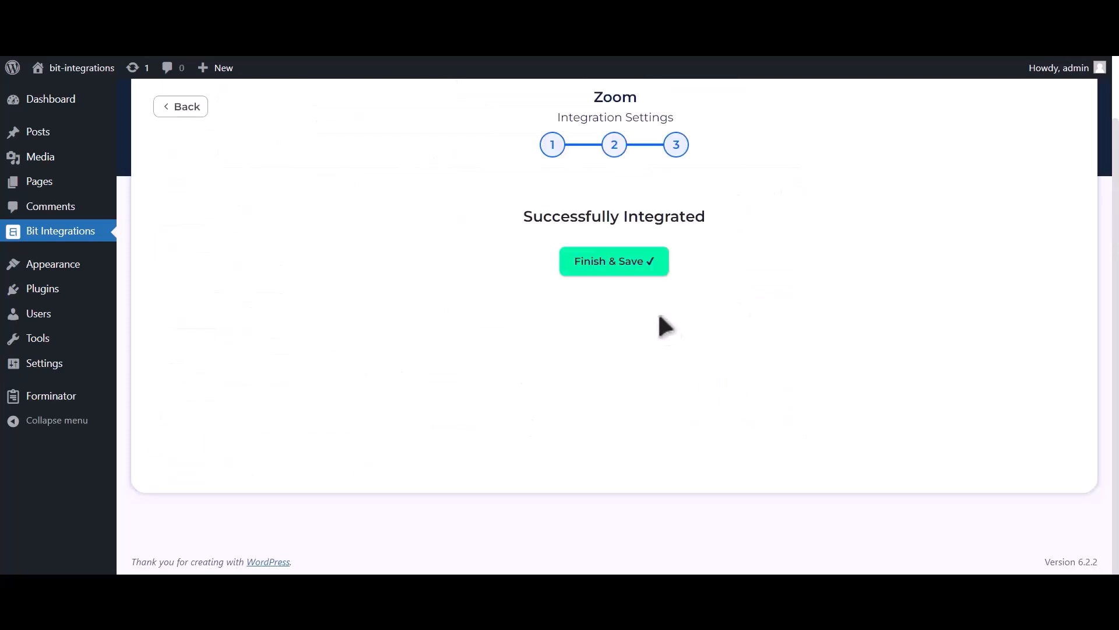
click(628, 274)
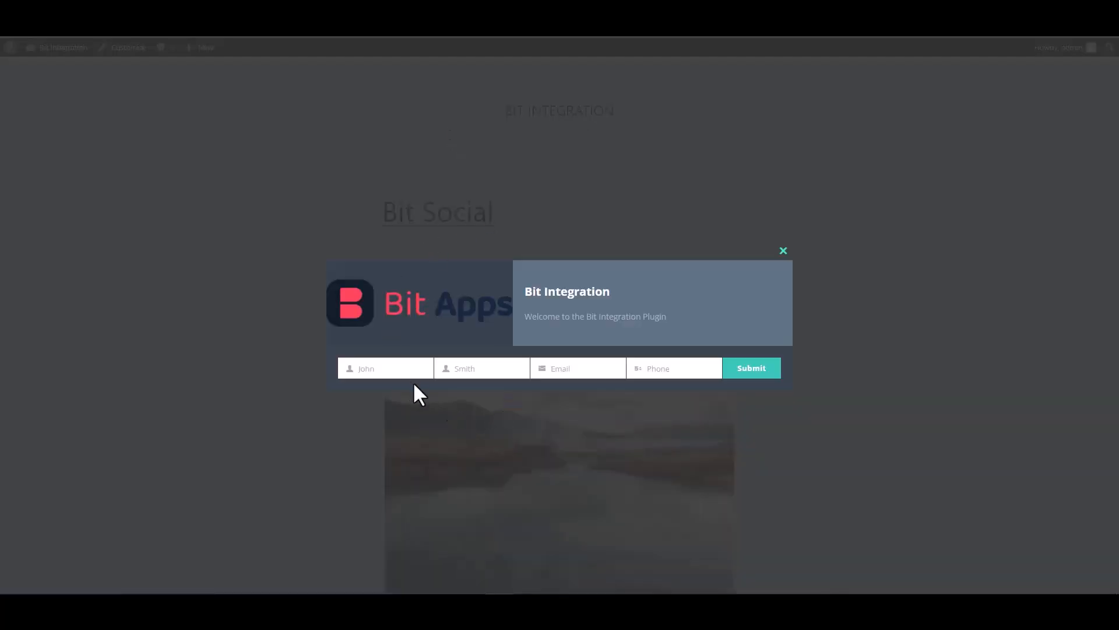
click(400, 368)
- Submit the popup with first name 'Bit', last name 'Integrations', an email address and a phone number
text(Bit)
click(478, 368)
text(Integrations)
click(566, 368)
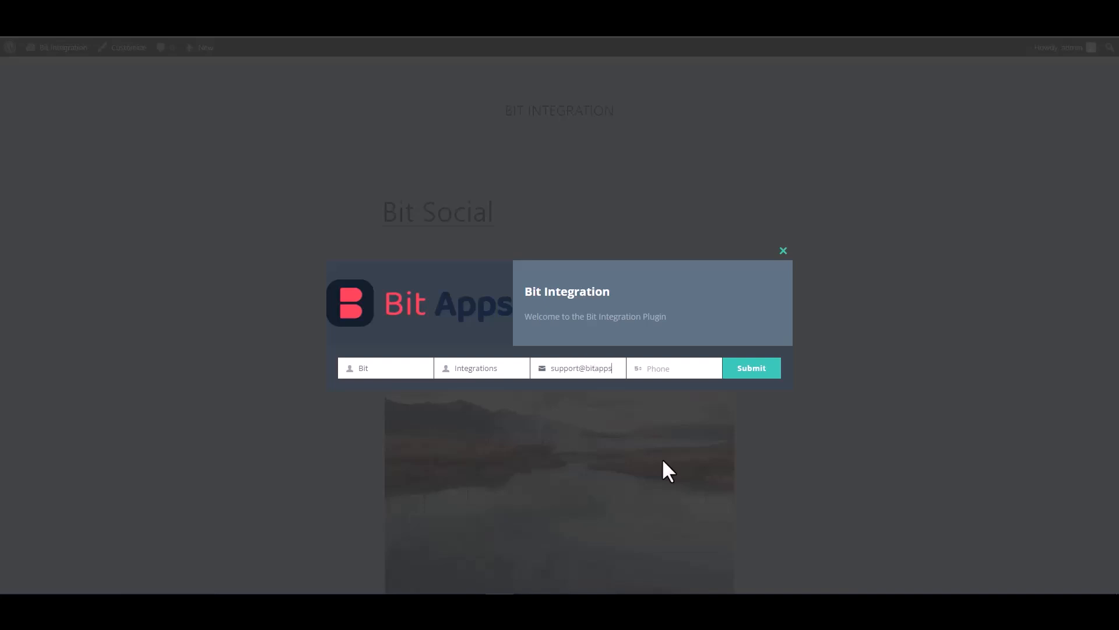
click(665, 368)
text(444555666)
click(751, 373)
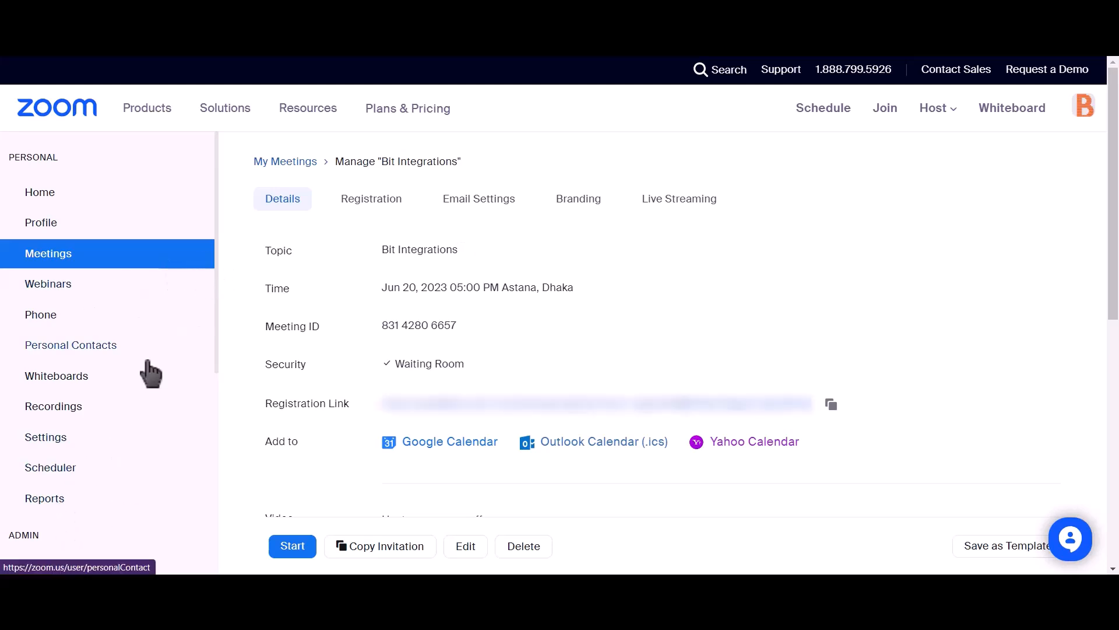
- Open User Management > Users on the Pending tab and inspect the new pending Basic user's row
scroll(147, 371, down, 2)
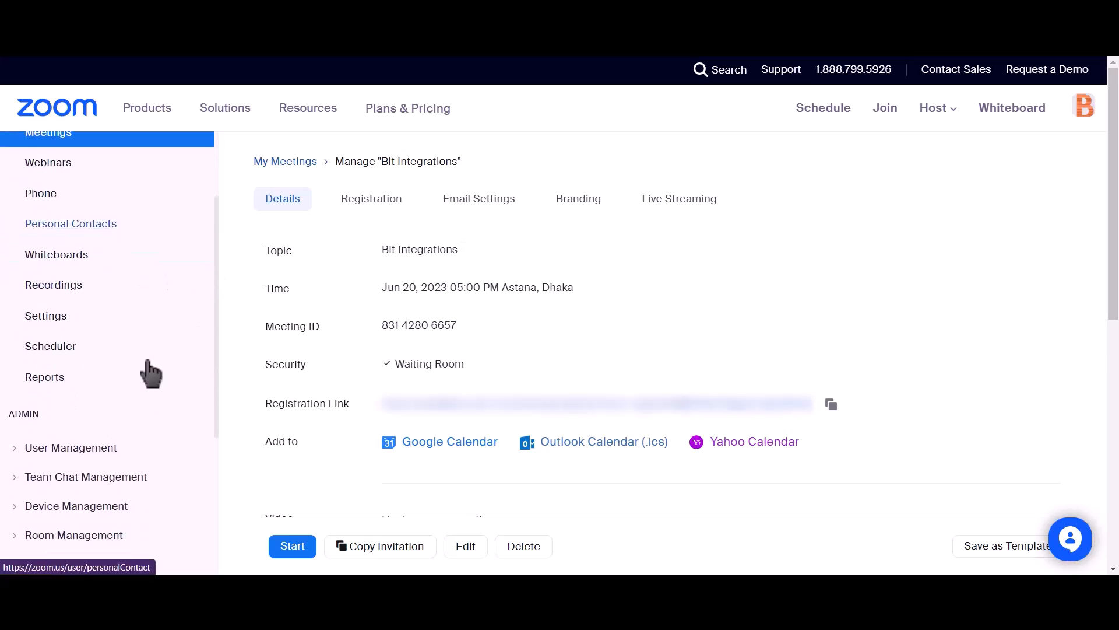
click(17, 450)
click(49, 482)
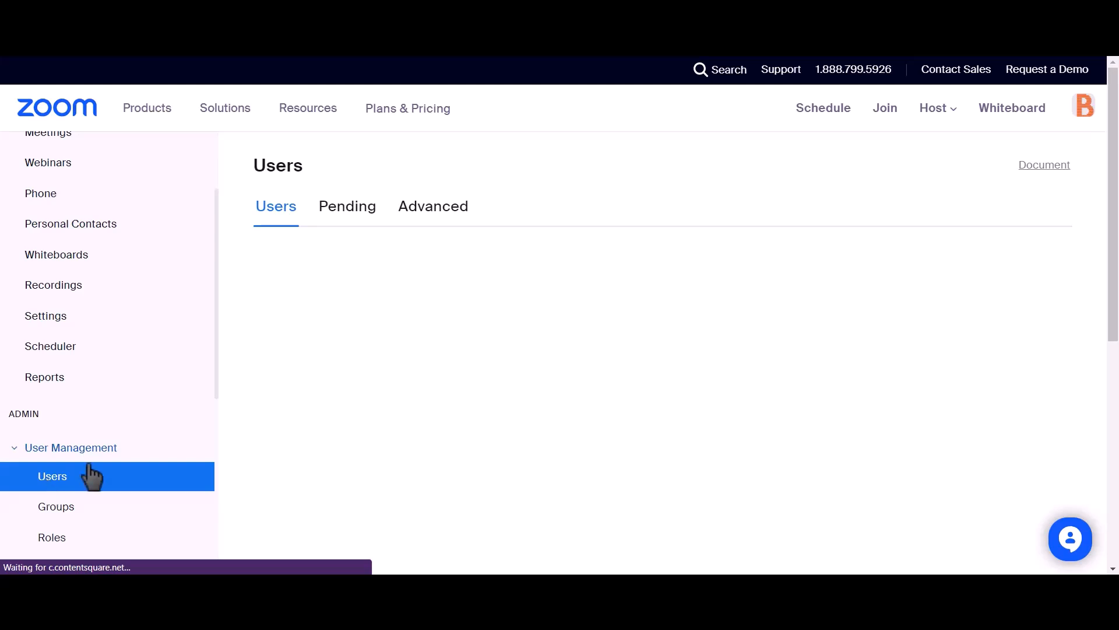
click(339, 220)
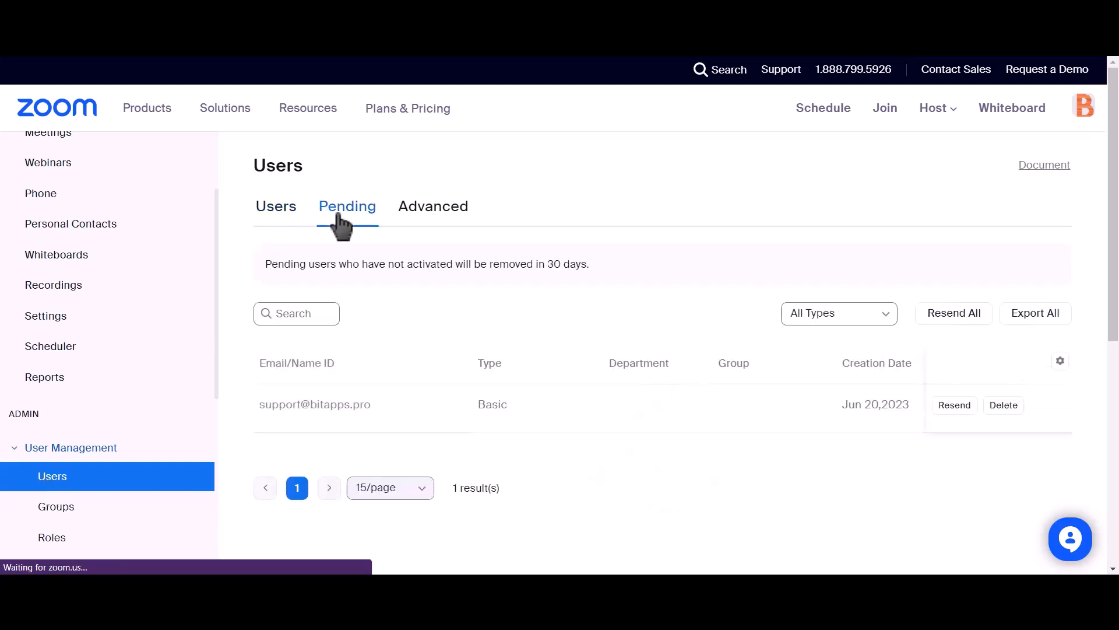
drag(371, 404, 331, 405)
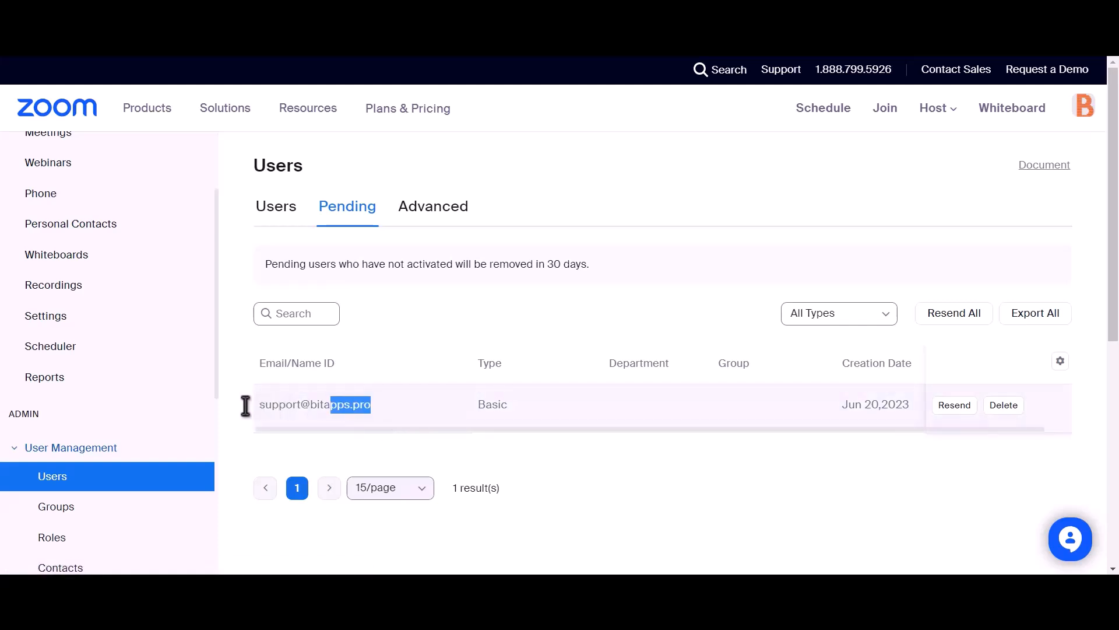
drag(245, 406, 258, 402)
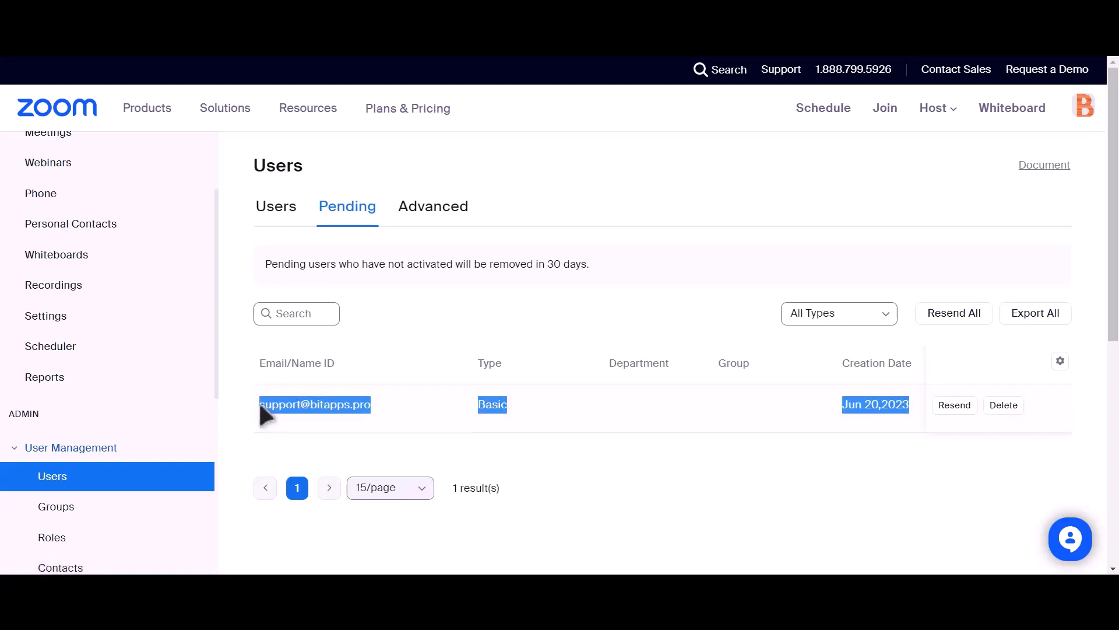
click(536, 454)
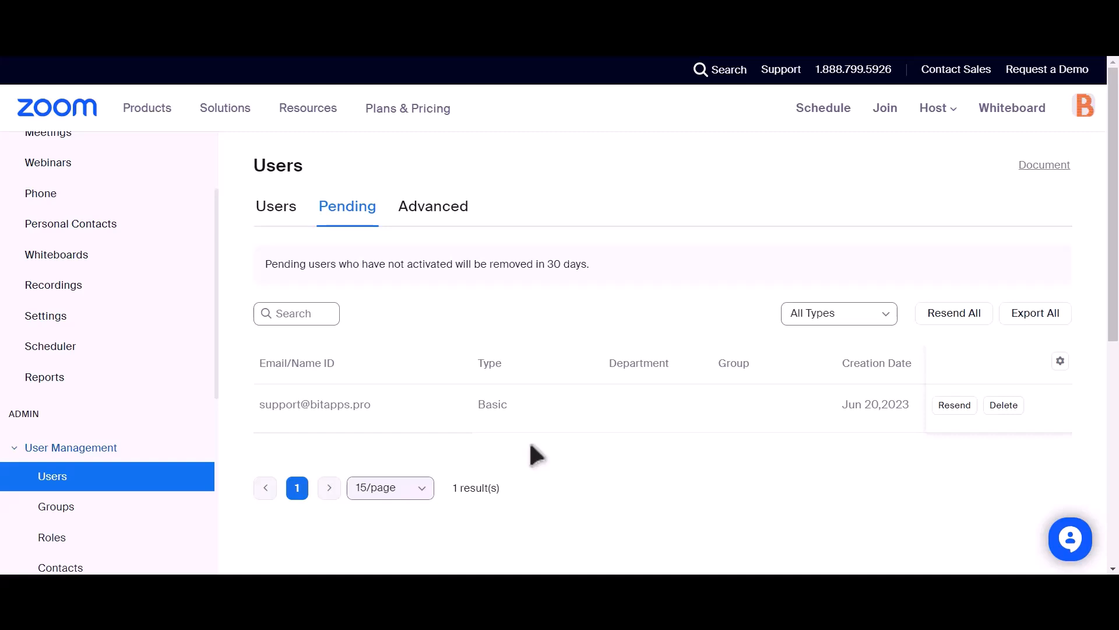